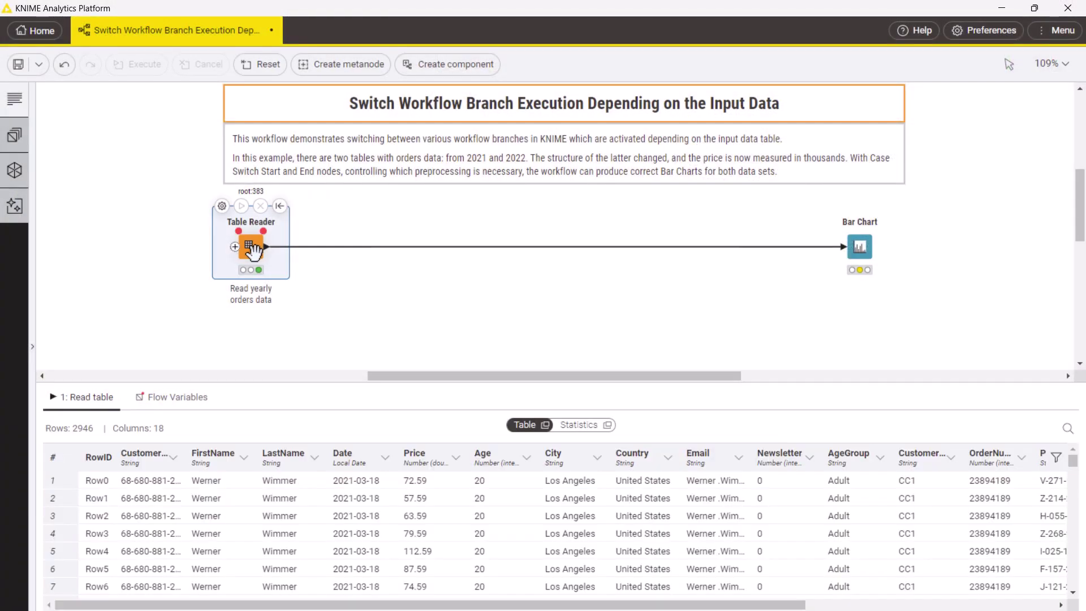
- Scroll the 2021 orders output table right to reveal the Year column
{"action": "scroll", "coordinate": [346, 565], "scroll_direction": "right", "scroll_amount": 5}
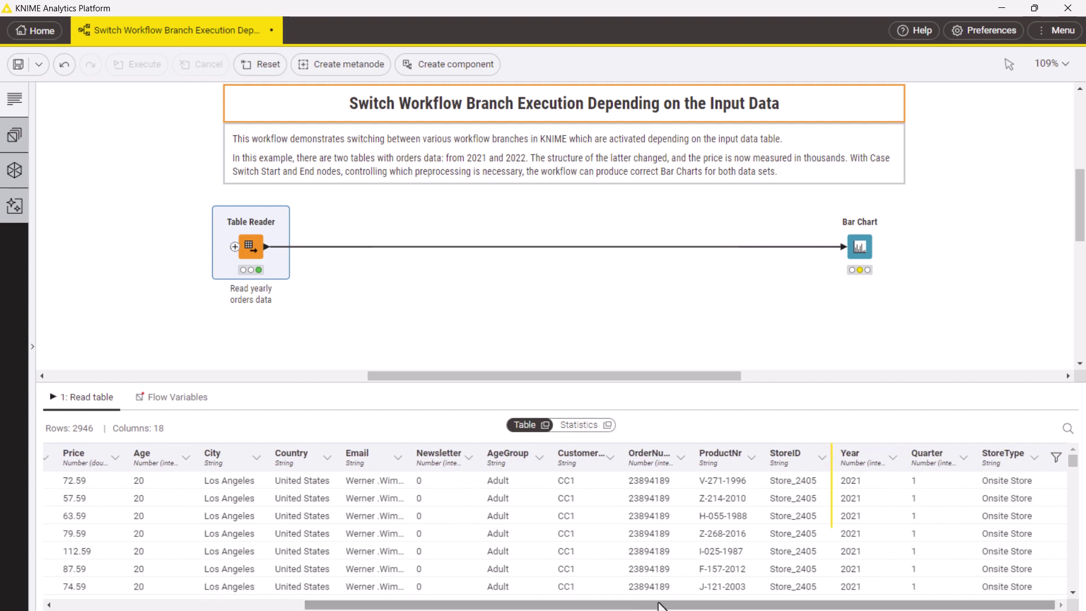
- Review the 2021 revenue chart, then select Orders2022.table as Table Reader's input file
{"action": "left_click", "coordinate": [891, 215]}
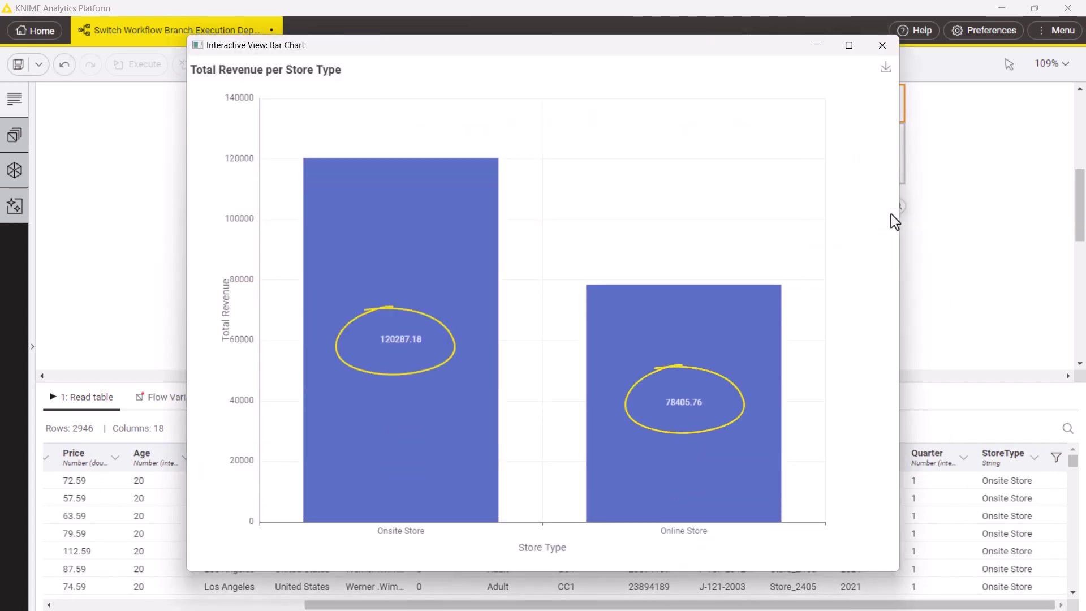
{"action": "left_click", "coordinate": [881, 47]}
{"action": "left_click", "coordinate": [222, 207]}
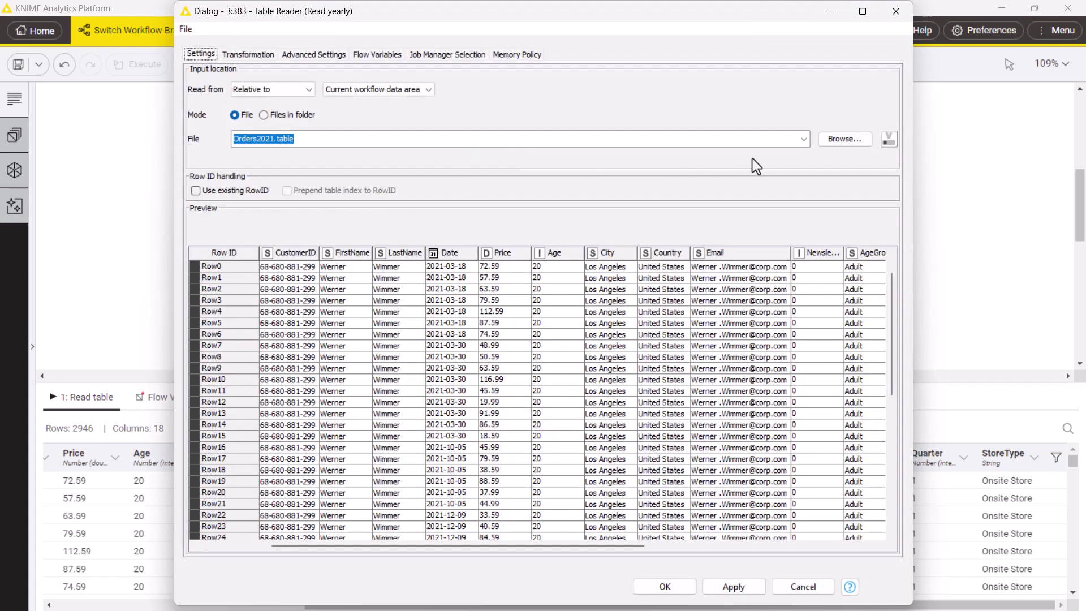
{"action": "left_click", "coordinate": [806, 143]}
{"action": "left_click", "coordinate": [772, 164]}
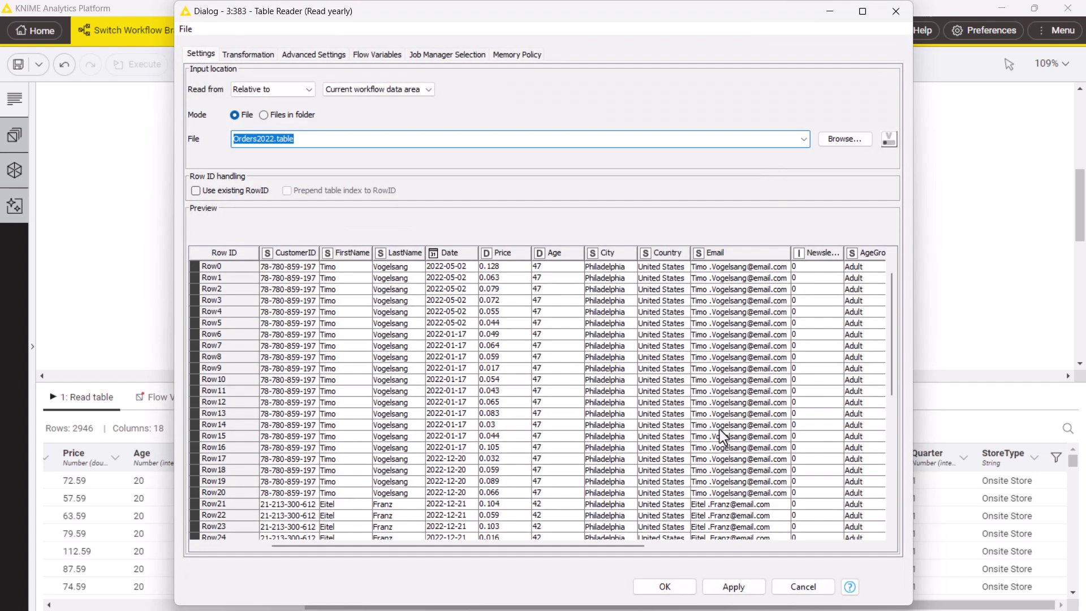
- Apply the file change, reset downstream nodes, and review the 2022 revenue-per-store-type chart
{"action": "left_click", "coordinate": [665, 587]}
{"action": "left_click", "coordinate": [590, 320]}
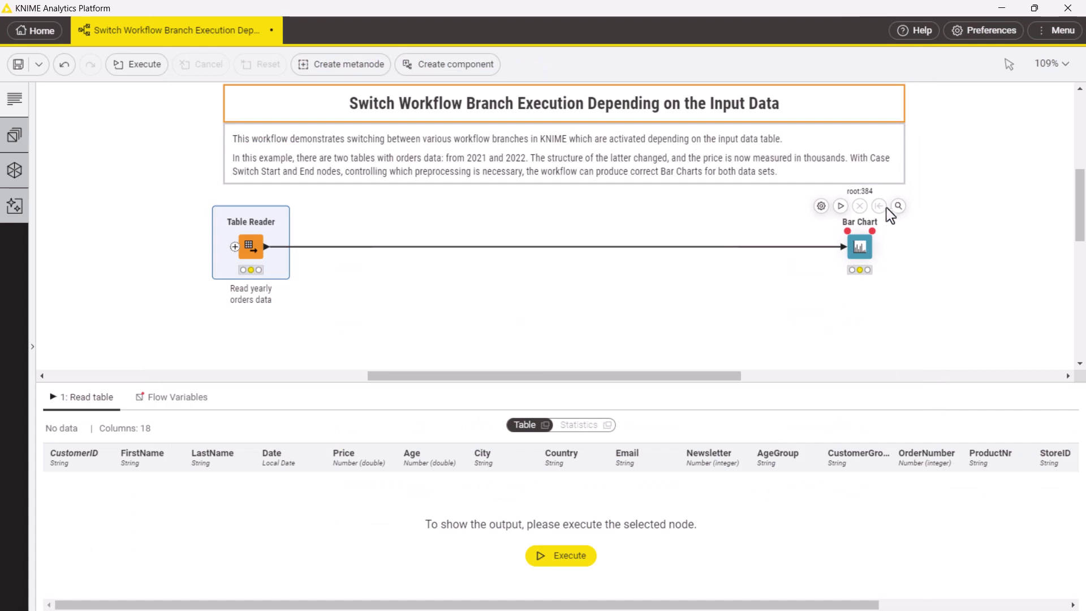
{"action": "left_click", "coordinate": [887, 207]}
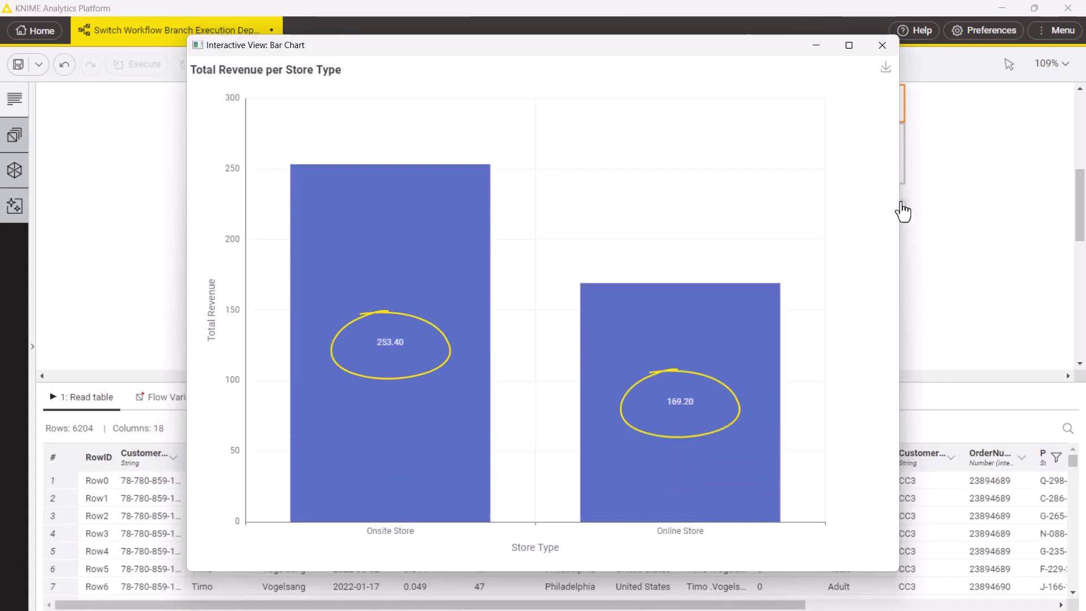
{"action": "left_click", "coordinate": [882, 45]}
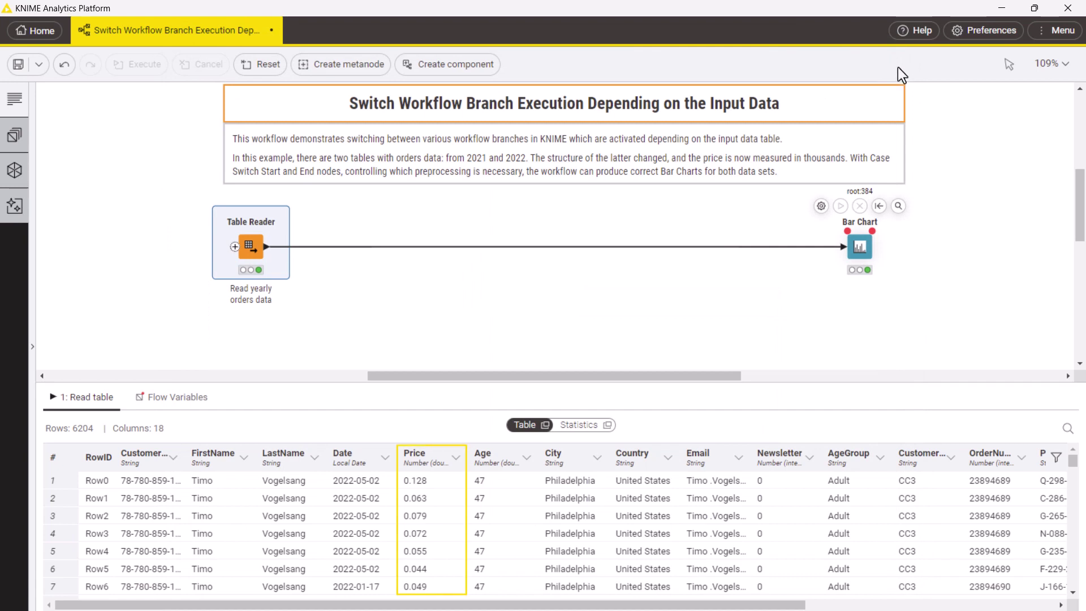
- Drop a pasted Math Formula node between Table Reader and Bar Chart, run it, and check the rescaled chart
{"action": "key", "text": "ctrl+v"}
{"action": "left_click_drag", "start_coordinate": [567, 195], "coordinate": [552, 250]}
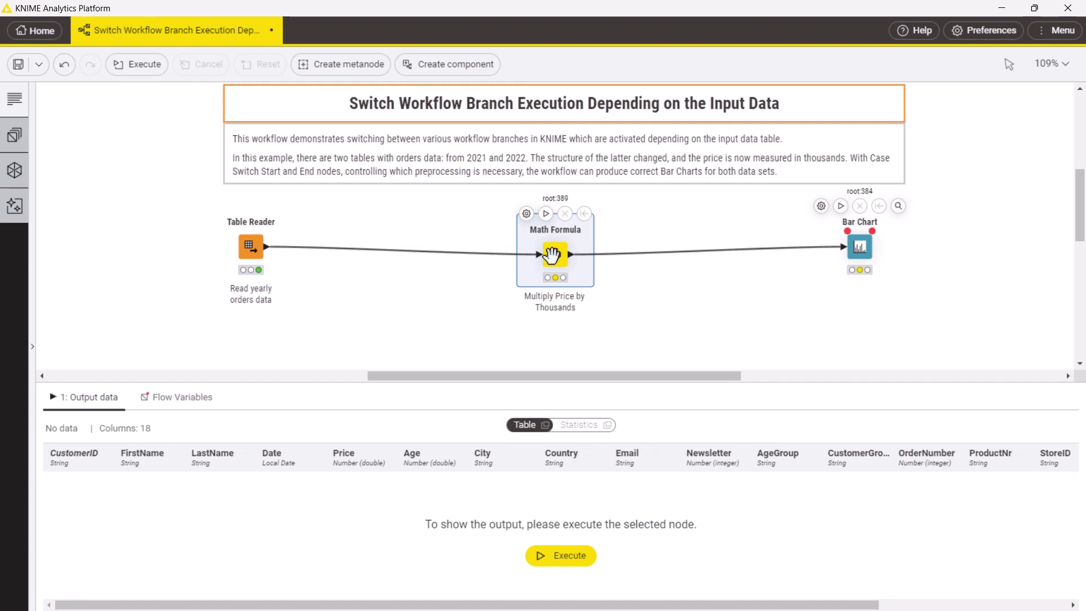
{"action": "left_click", "coordinate": [542, 206]}
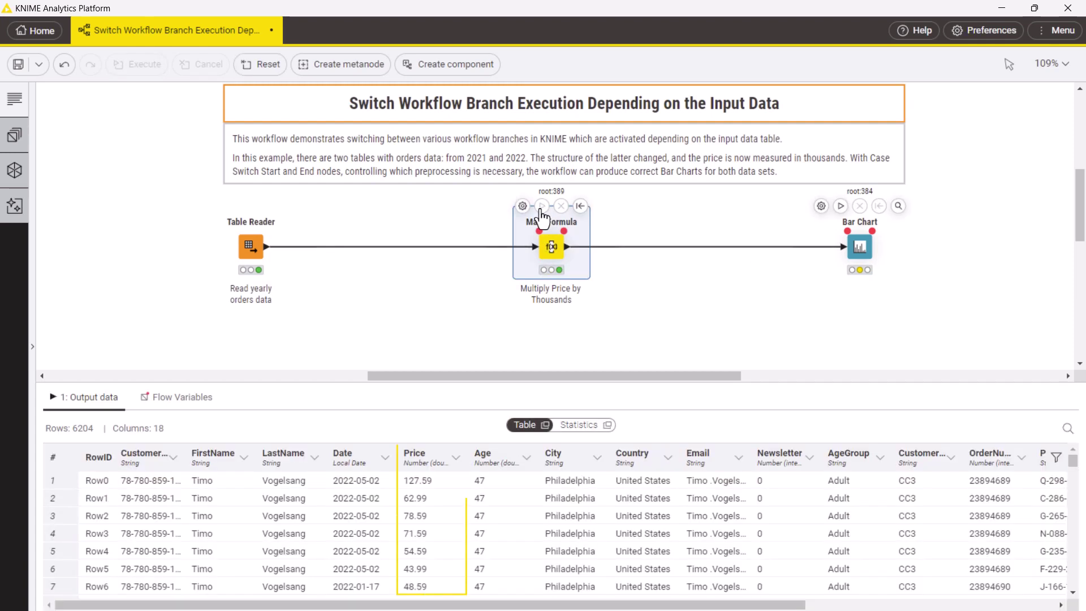
{"action": "left_click", "coordinate": [898, 206]}
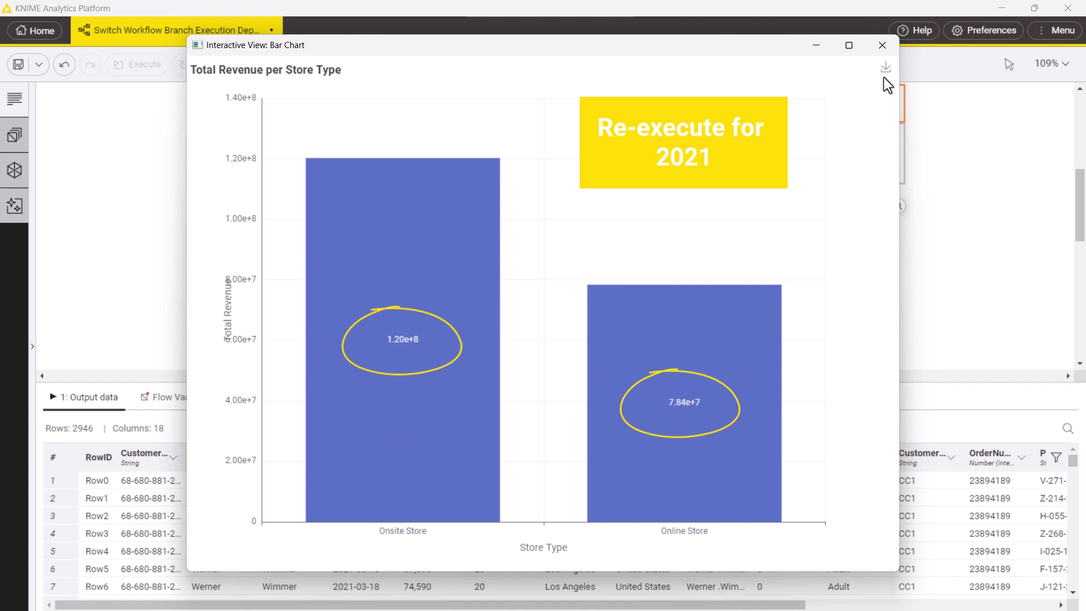
{"action": "left_click", "coordinate": [882, 45]}
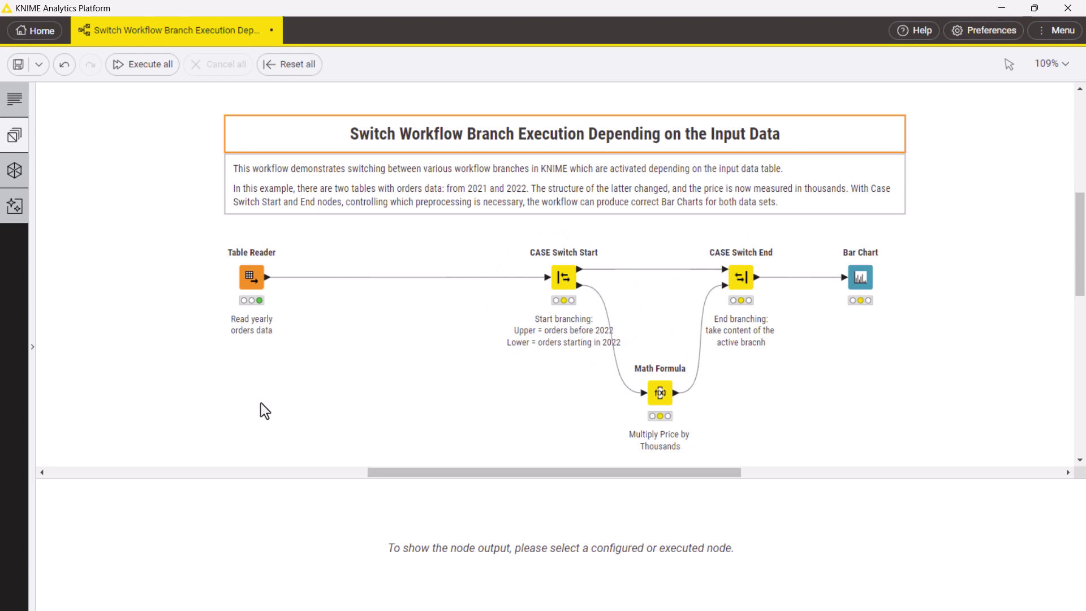
{"action": "left_click", "coordinate": [15, 137]}
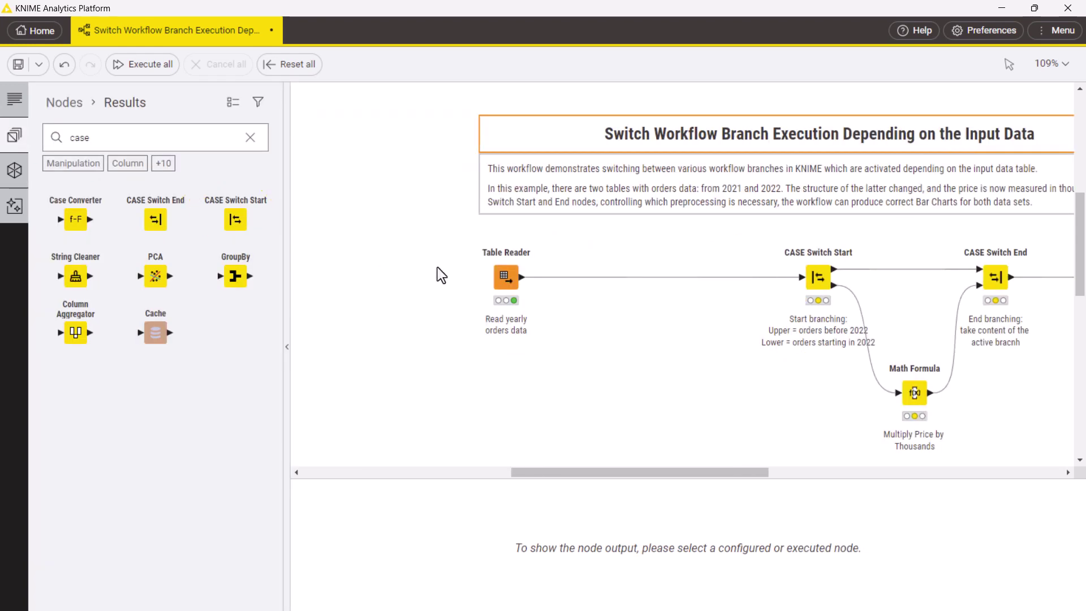
{"action": "left_click_drag", "start_coordinate": [521, 277], "coordinate": [580, 345]}
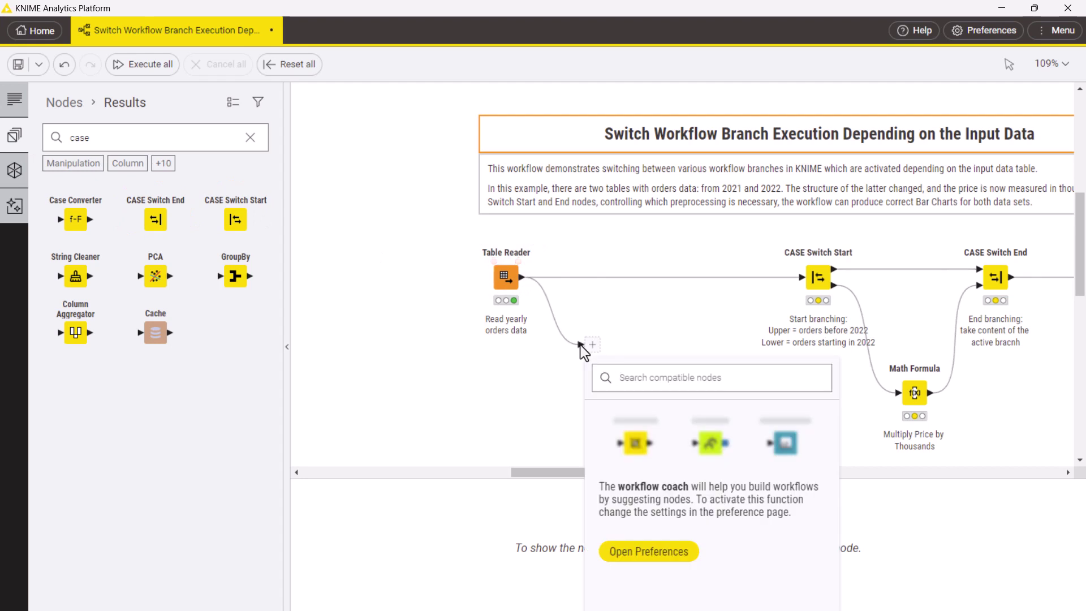
{"action": "type", "text": "case"}
{"action": "left_click", "coordinate": [697, 447]}
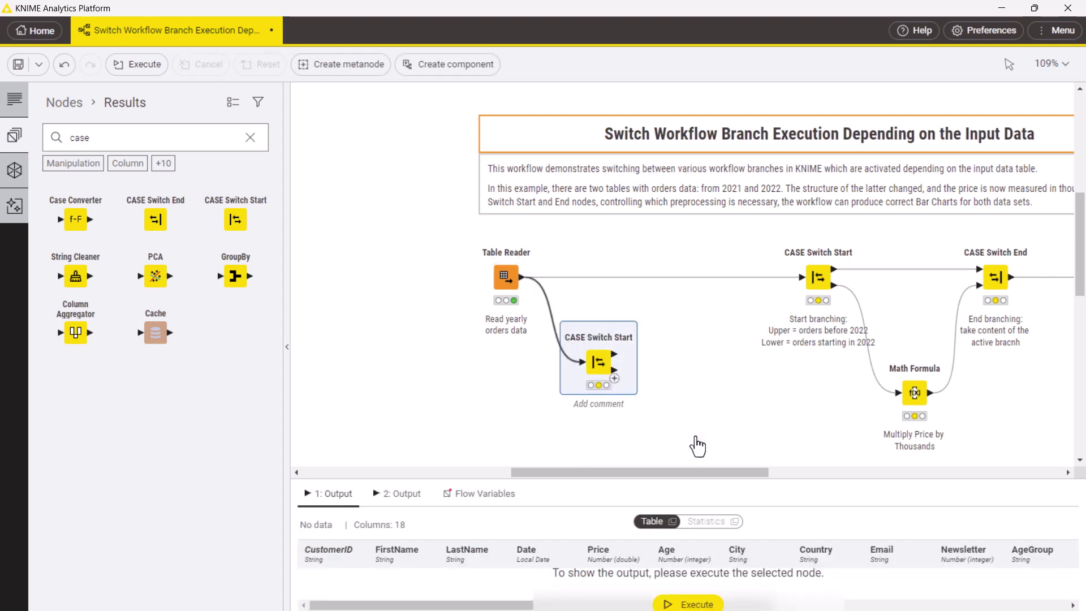
{"action": "left_click_drag", "start_coordinate": [235, 221], "coordinate": [635, 262]}
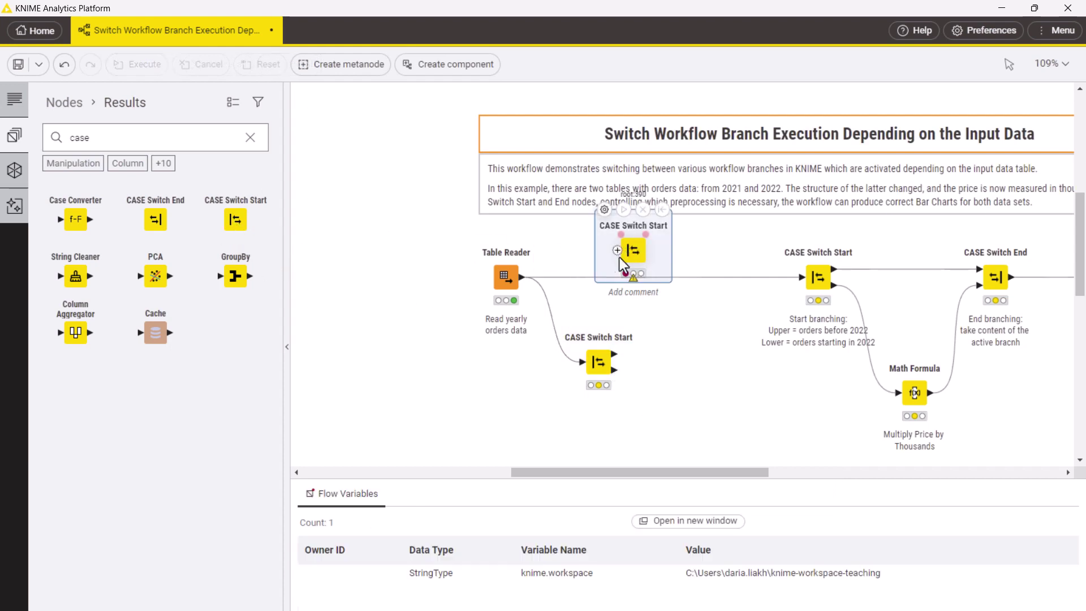
{"action": "left_click", "coordinate": [617, 250]}
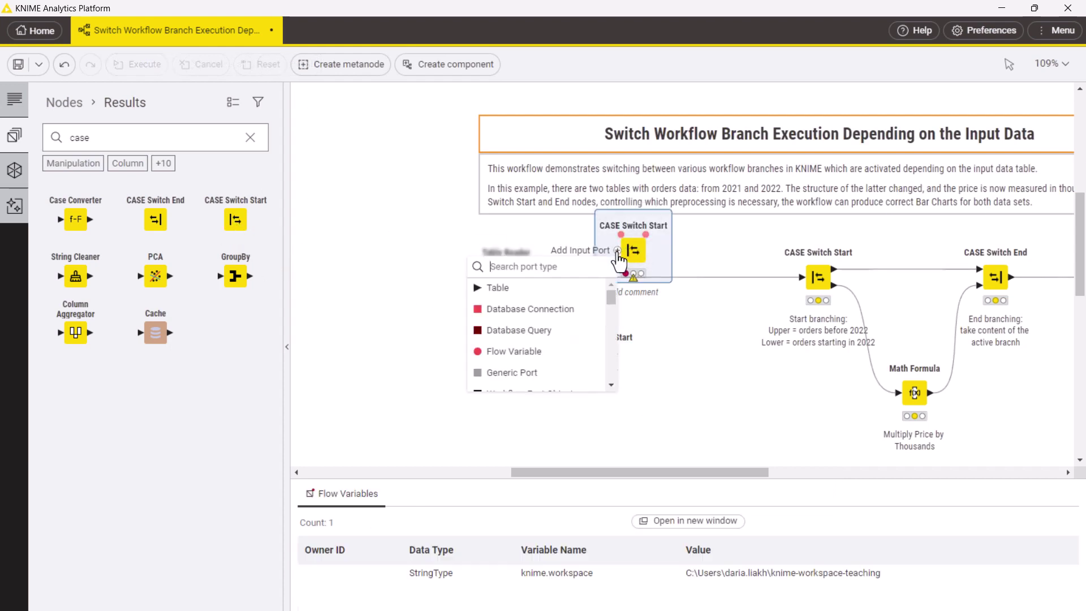
{"action": "left_click", "coordinate": [564, 289]}
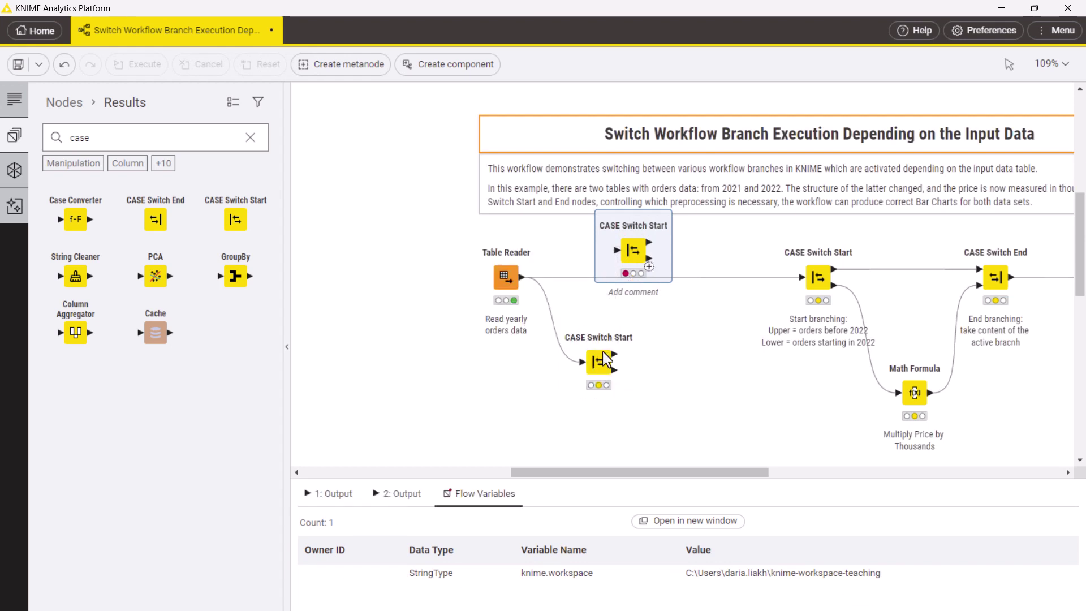
{"action": "key", "text": "Delete"}
{"action": "left_click", "coordinate": [595, 361]}
{"action": "key", "text": "Delete"}
{"action": "left_click", "coordinate": [14, 135]}
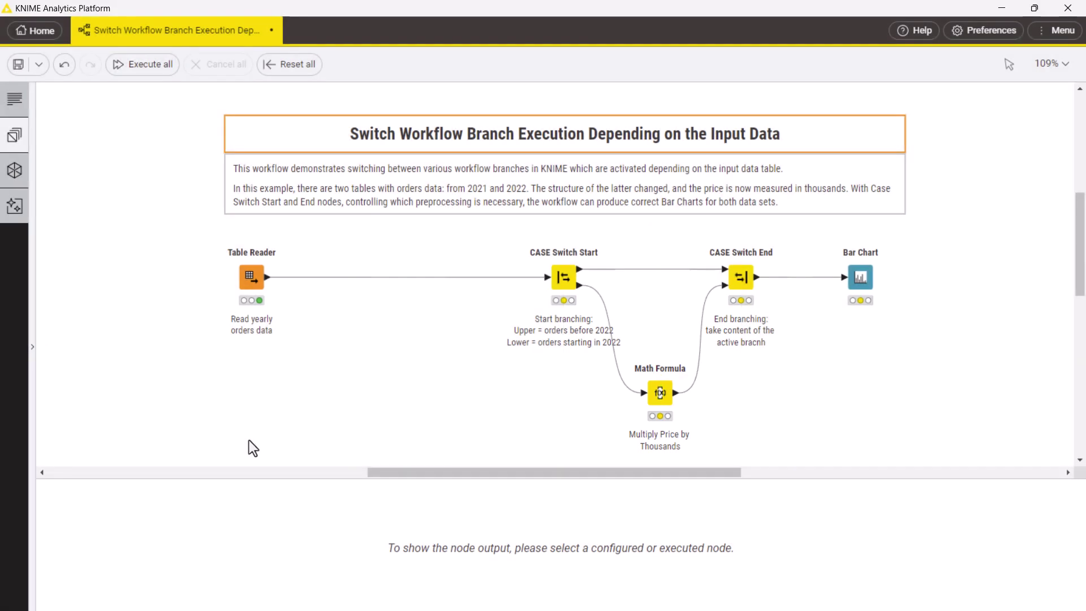
- Select CASE Switch Start to display its two branch output tables
{"action": "left_click", "coordinate": [572, 280]}
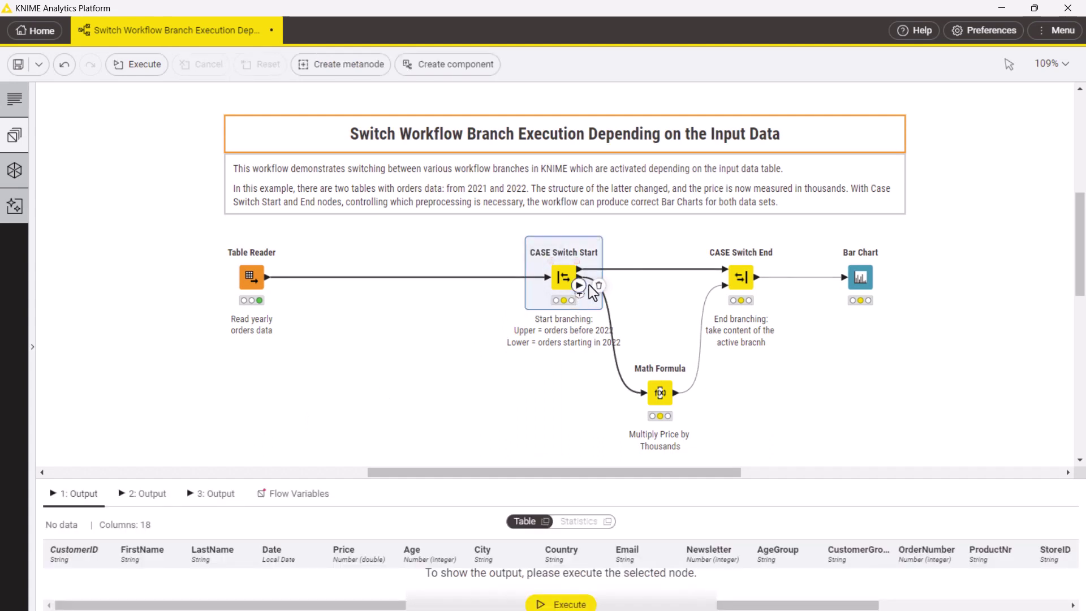
{"action": "double_click", "coordinate": [565, 271]}
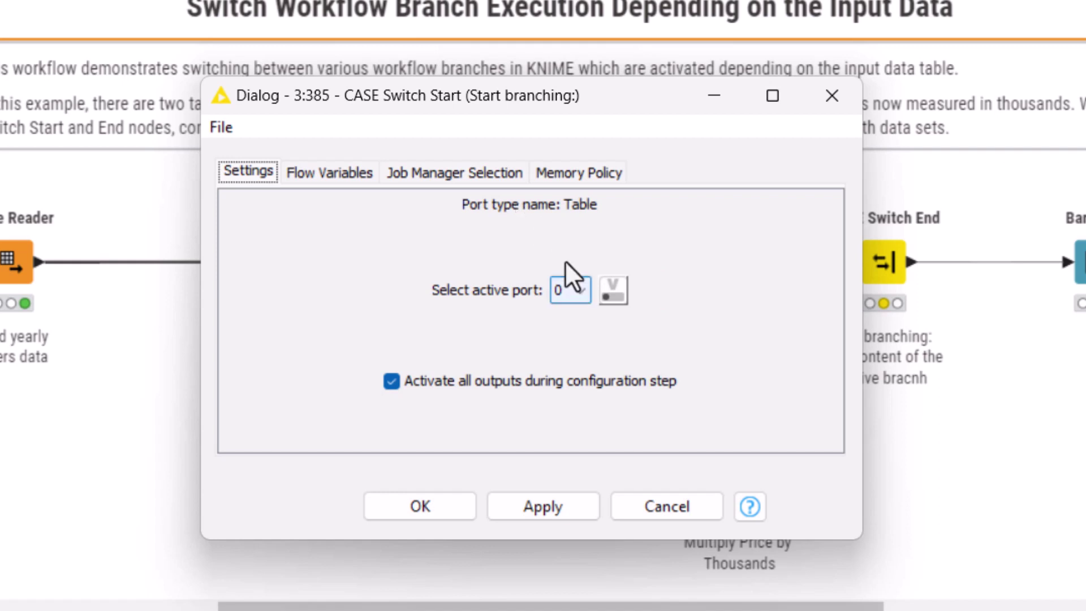
{"action": "left_click", "coordinate": [589, 297]}
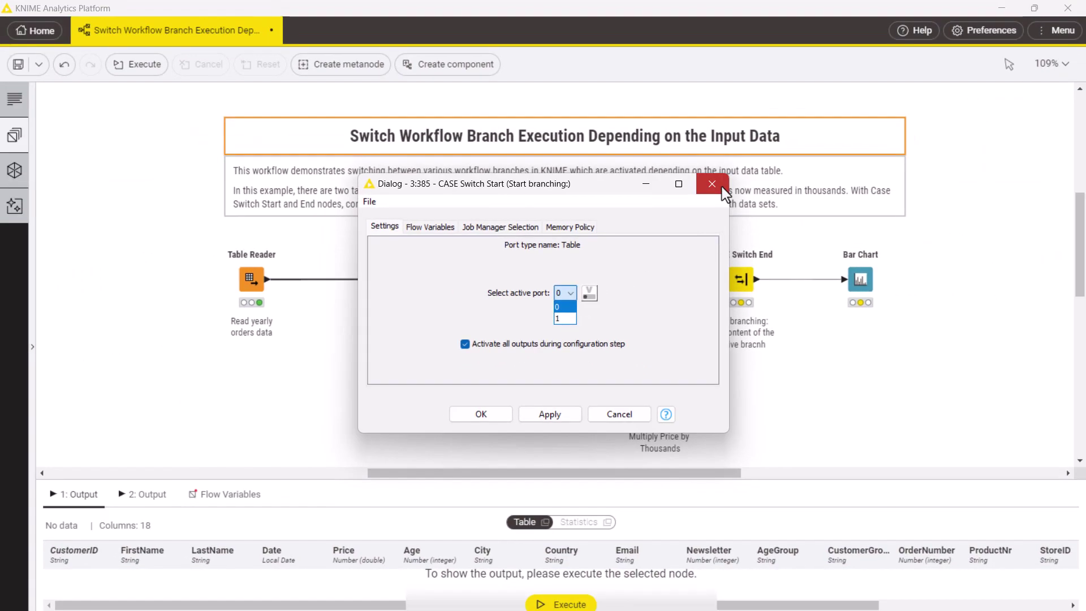
- Close the CASE Switch Start settings unchanged and inspect the Table Reader output table
{"action": "left_click", "coordinate": [831, 95]}
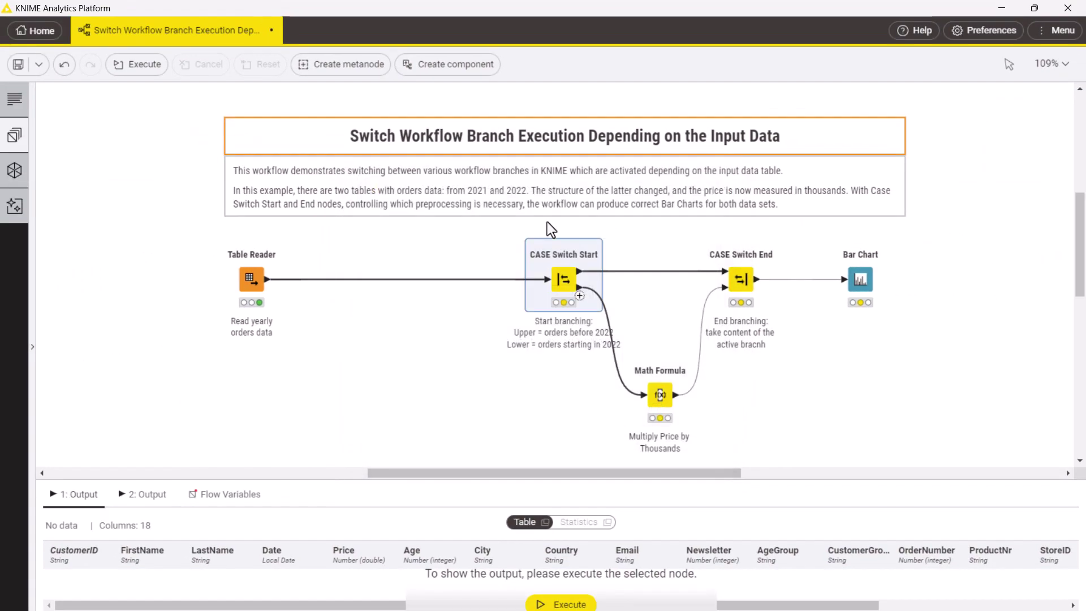
{"action": "left_click", "coordinate": [246, 279]}
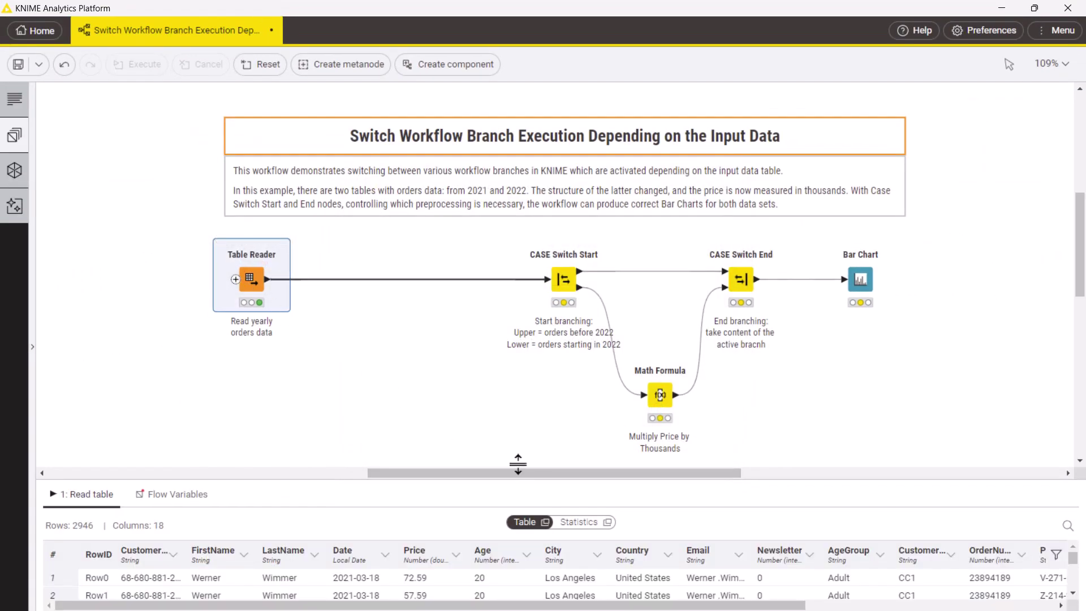
{"action": "left_click_drag", "start_coordinate": [516, 479], "coordinate": [527, 386]}
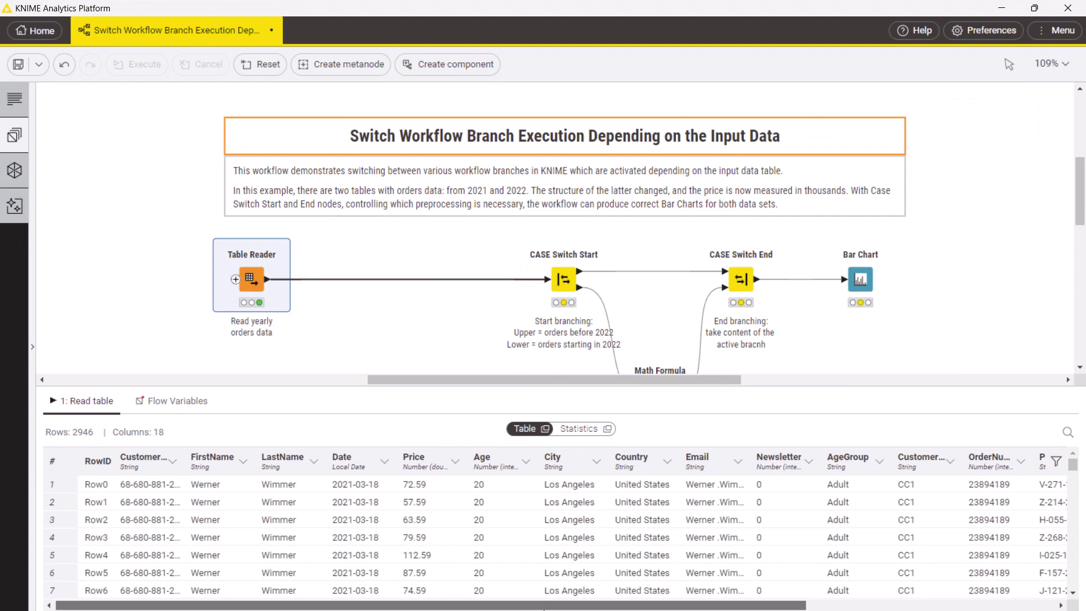
{"action": "left_click_drag", "start_coordinate": [545, 604], "coordinate": [694, 604]}
{"action": "scroll", "coordinate": [600, 605], "scroll_direction": "right", "scroll_amount": 3}
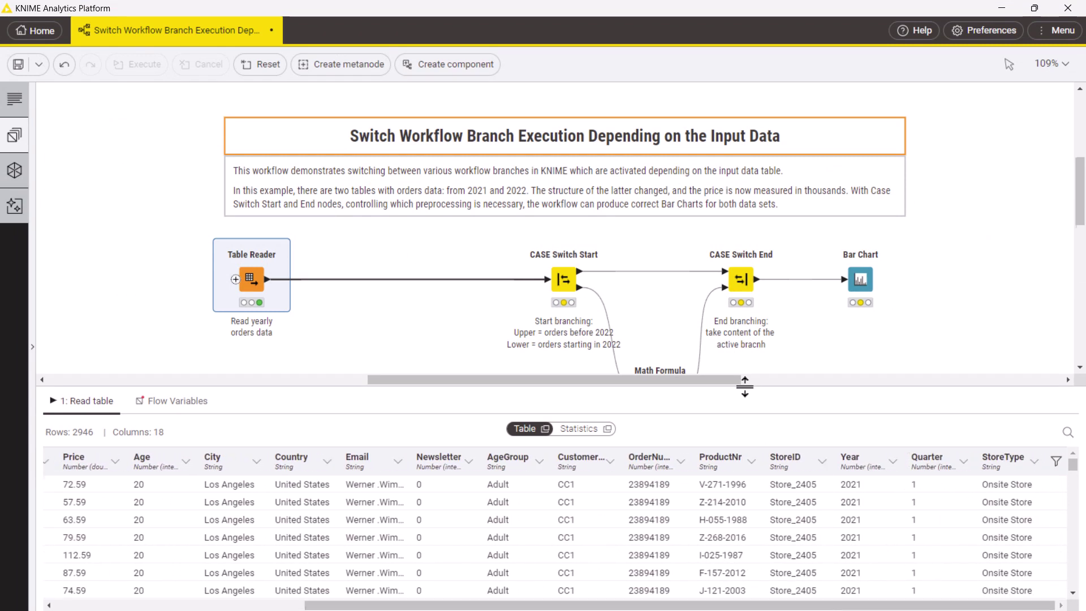
{"action": "left_click_drag", "start_coordinate": [742, 387], "coordinate": [742, 510]}
{"action": "left_click", "coordinate": [381, 417]}
- Add a Table Row to Variable node fed by Table Reader, run it, and show its Year = 2021 variable
{"action": "key", "text": "ctrl+v"}
{"action": "left_click_drag", "start_coordinate": [462, 451], "coordinate": [344, 372]}
{"action": "left_click_drag", "start_coordinate": [286, 321], "coordinate": [324, 376]}
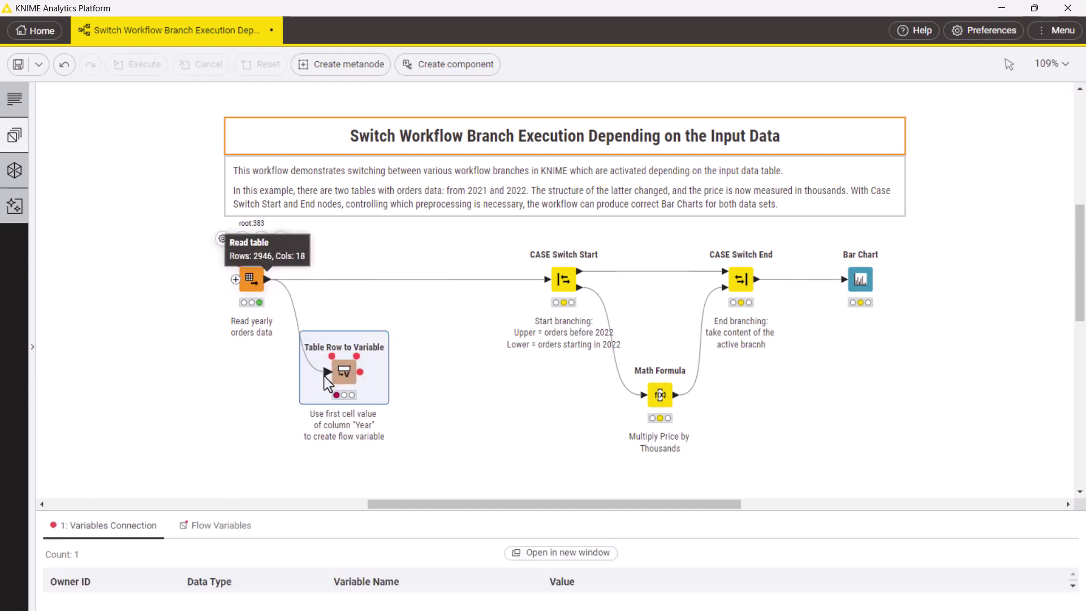
{"action": "left_click", "coordinate": [335, 331]}
{"action": "left_click", "coordinate": [222, 526]}
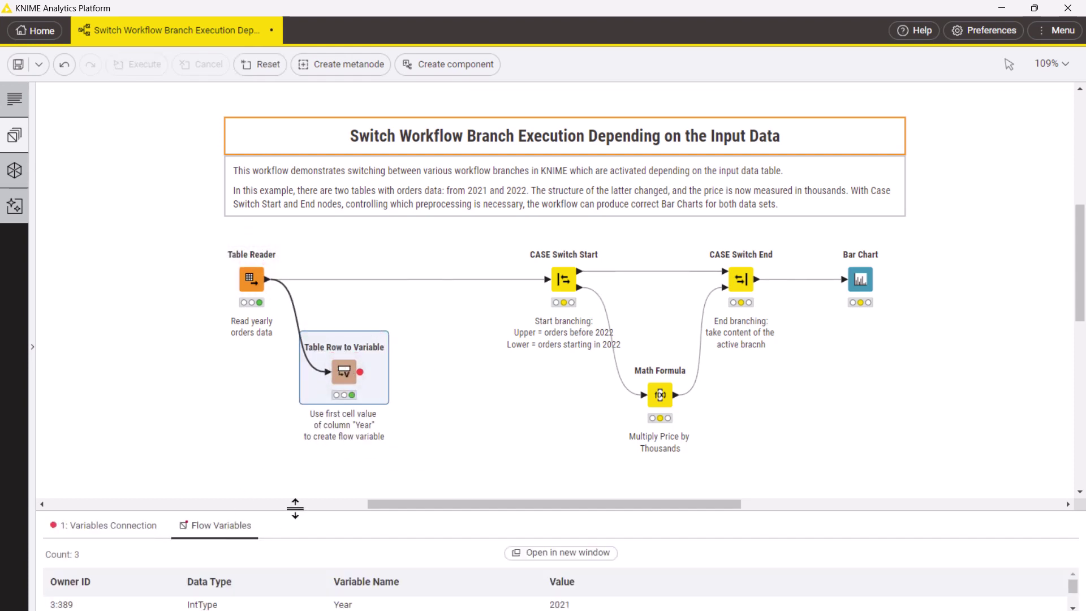
{"action": "left_click_drag", "start_coordinate": [292, 508], "coordinate": [308, 532]}
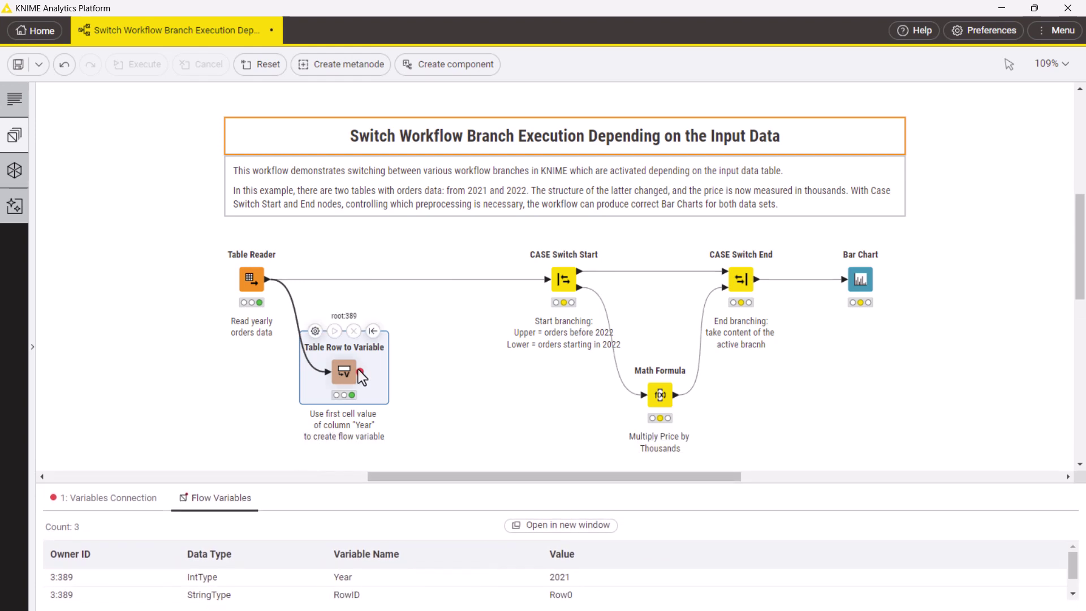
- Attach a Rule Engine Variable node to Table Row to Variable's variable output and nudge Math Formula upward
{"action": "left_click_drag", "start_coordinate": [356, 369], "coordinate": [421, 372]}
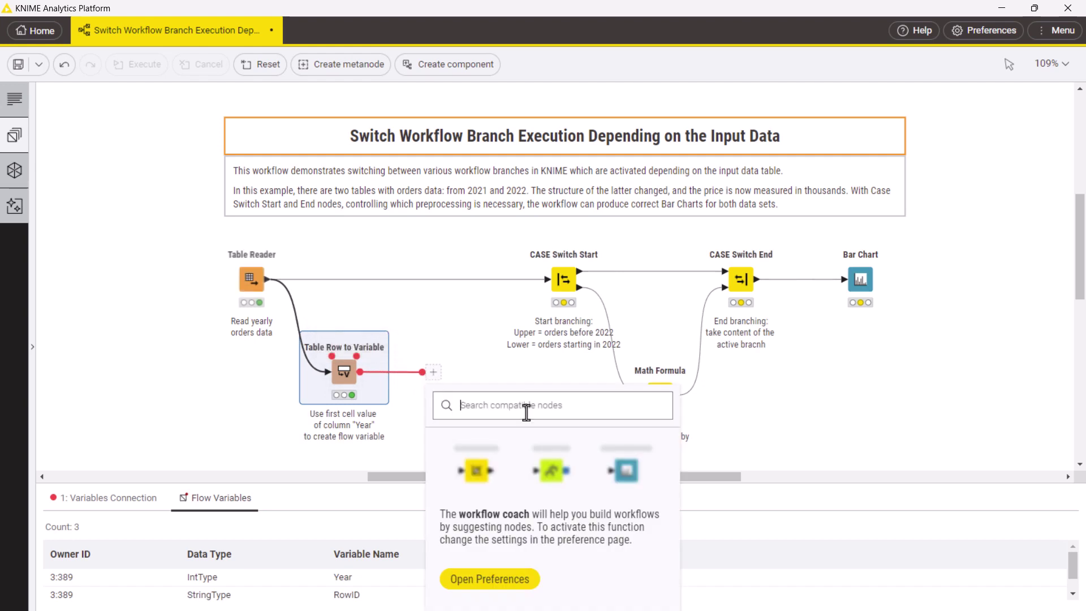
{"action": "type", "text": "rule eng"}
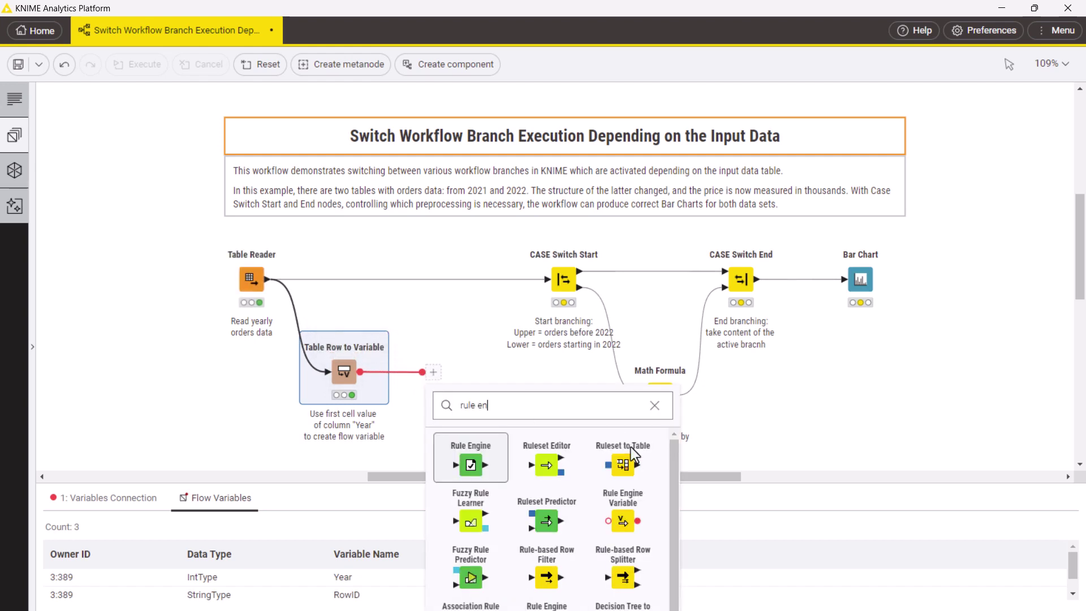
{"action": "left_click", "coordinate": [551, 459]}
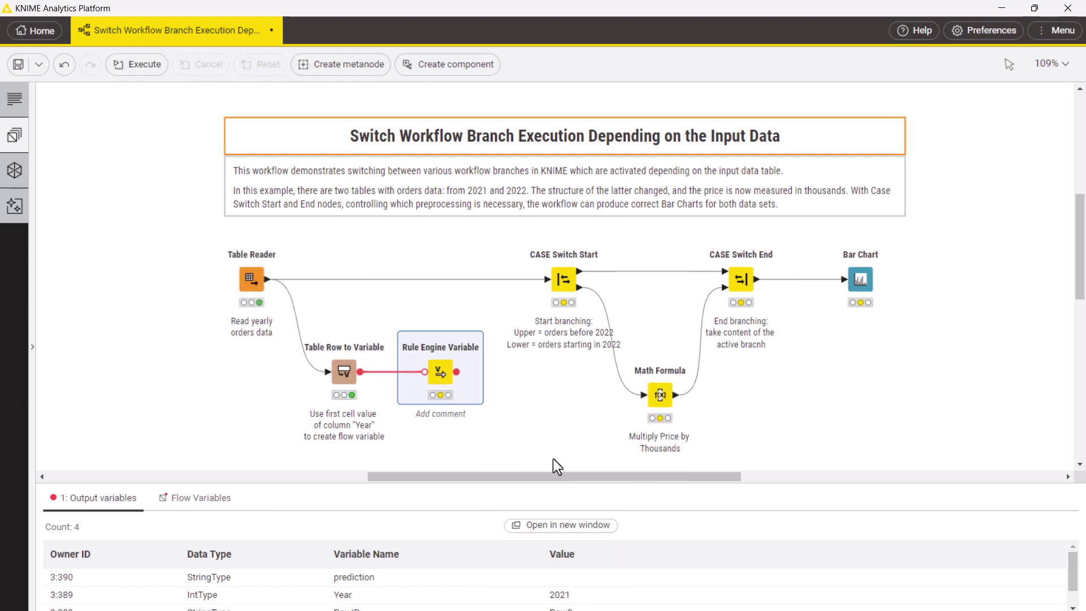
{"action": "left_click_drag", "start_coordinate": [665, 404], "coordinate": [666, 386]}
{"action": "left_click", "coordinate": [781, 425]}
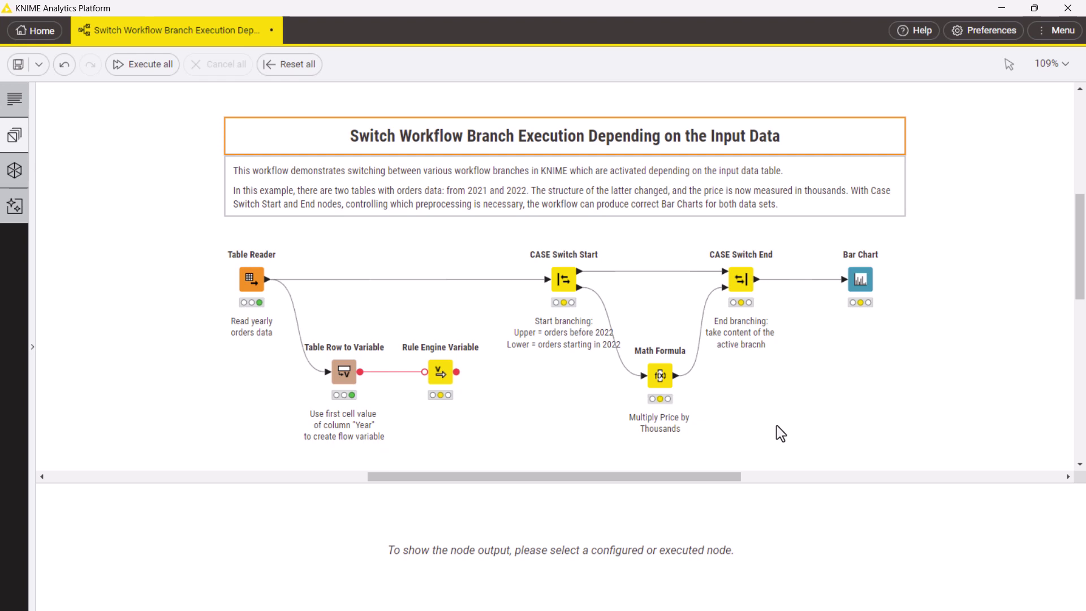
- Enter rules 'Year < 2022 => 0' and 'TRUE => 1' with the output variable named port
{"action": "double_click", "coordinate": [440, 372]}
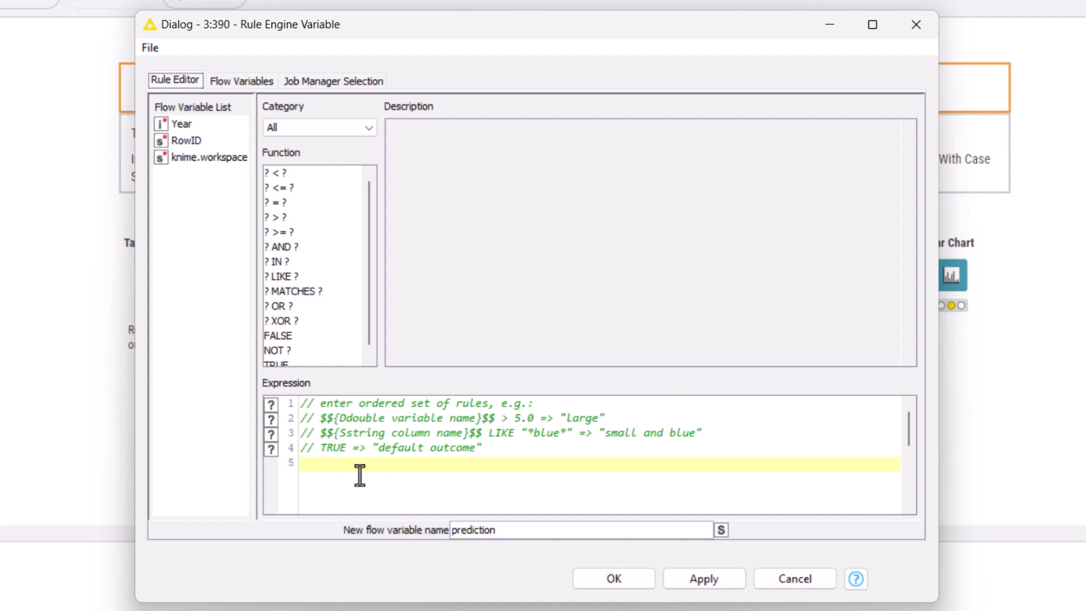
{"action": "double_click", "coordinate": [189, 125]}
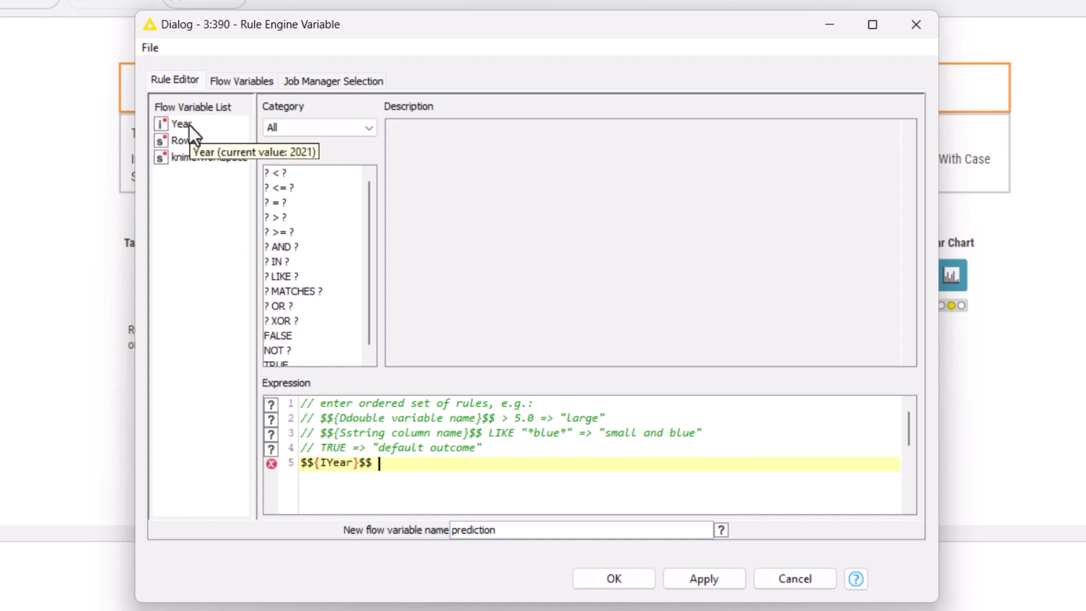
{"action": "type", "text": "< 2022 =>"}
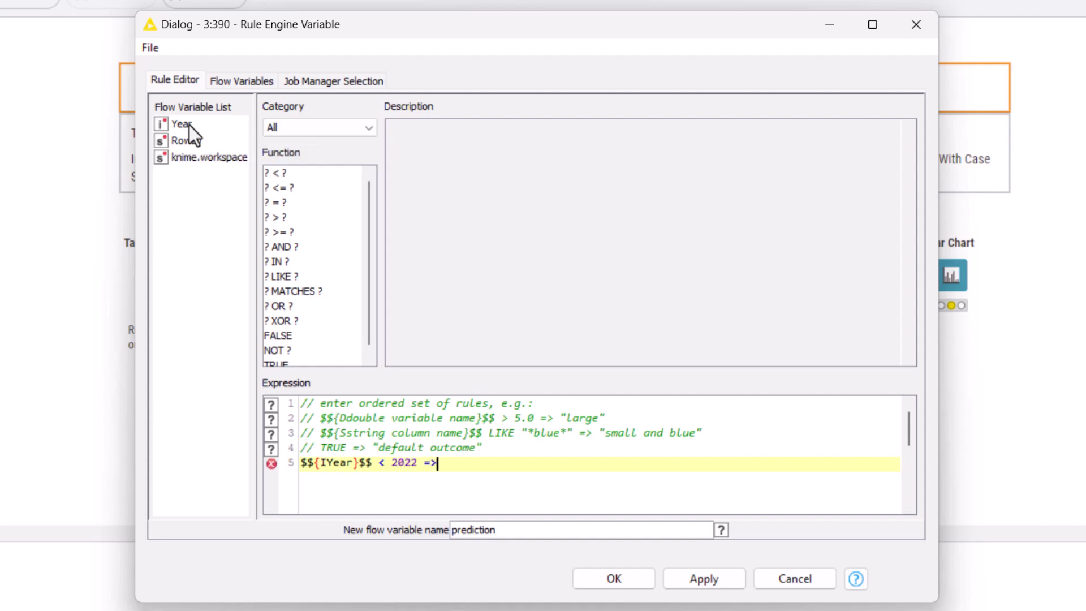
{"action": "type", "text": " 0"}
{"action": "key", "text": "Return"}
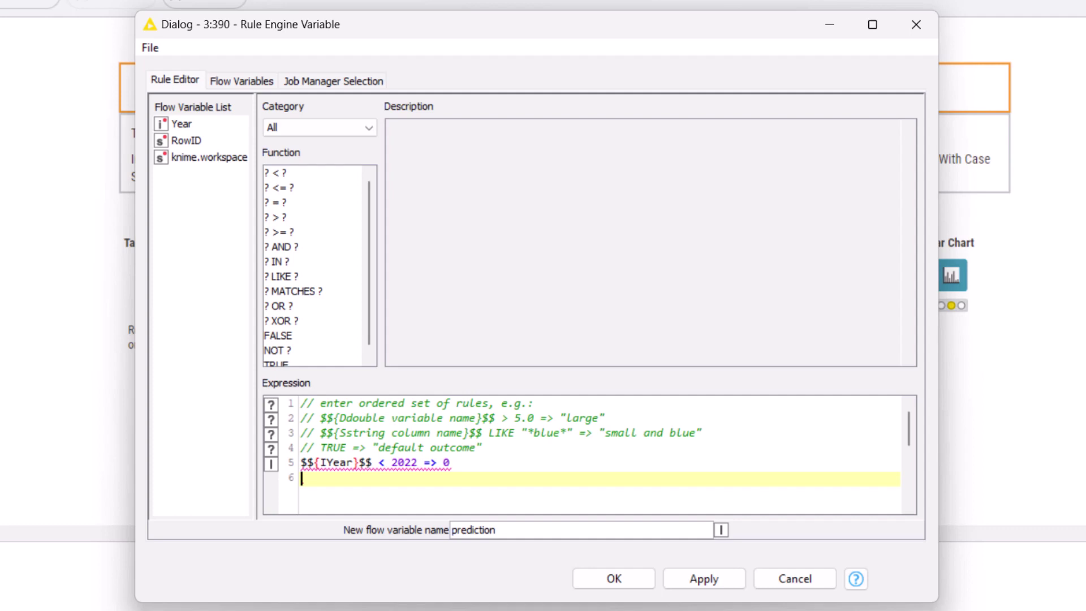
{"action": "type", "text": "TRUE => 1"}
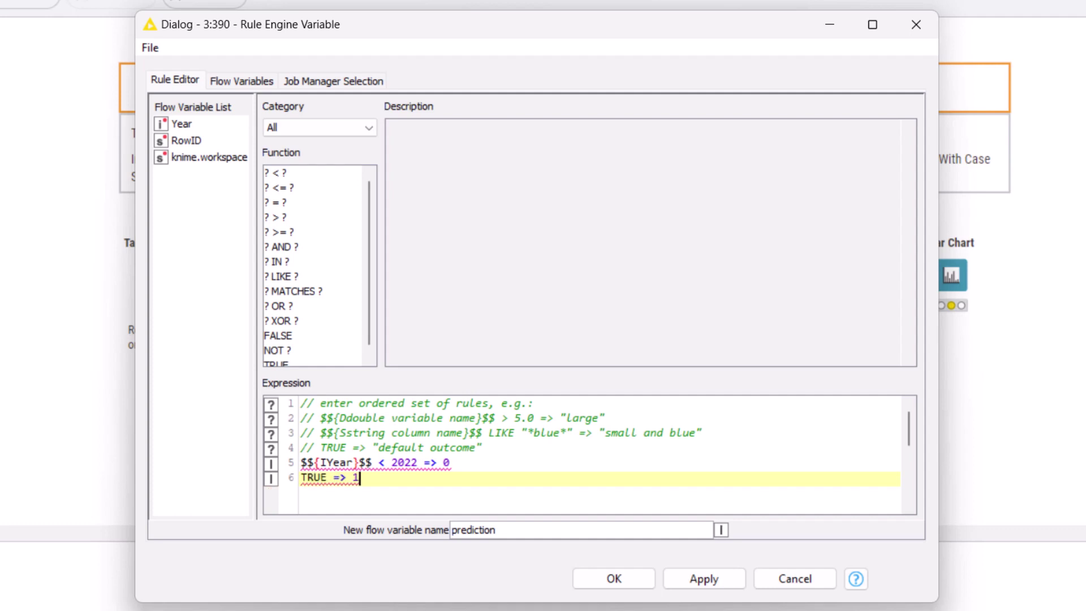
{"action": "left_click_drag", "start_coordinate": [499, 530], "coordinate": [434, 514]}
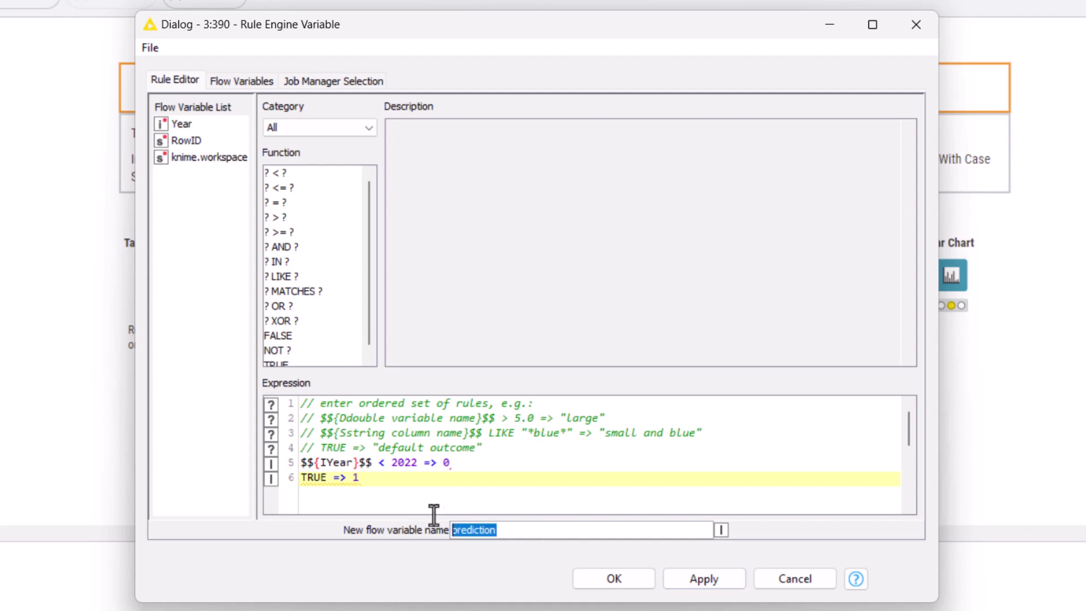
{"action": "type", "text": "port"}
{"action": "left_click", "coordinate": [615, 578]}
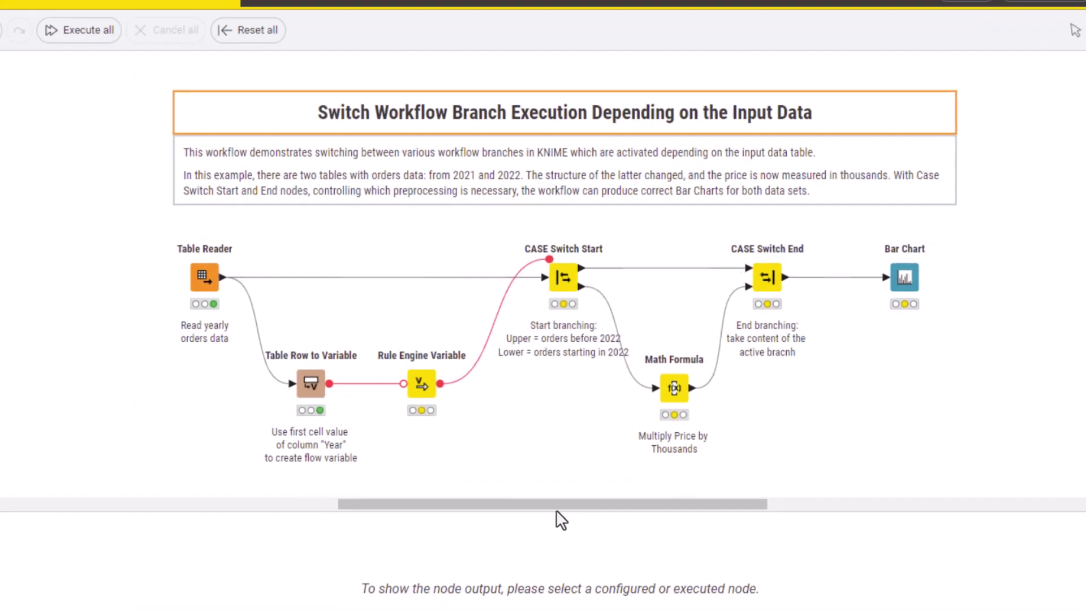
- Run Rule Engine Variable and have the port variable control CASE Switch Start's active port
{"action": "left_click", "coordinate": [407, 337]}
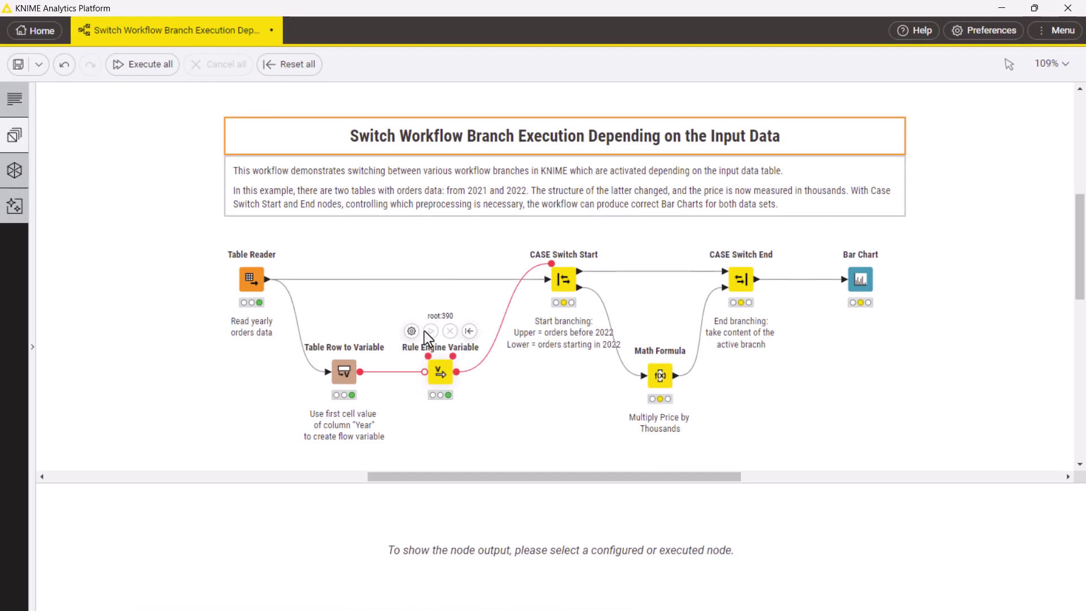
{"action": "mouse_move", "coordinate": [551, 264]}
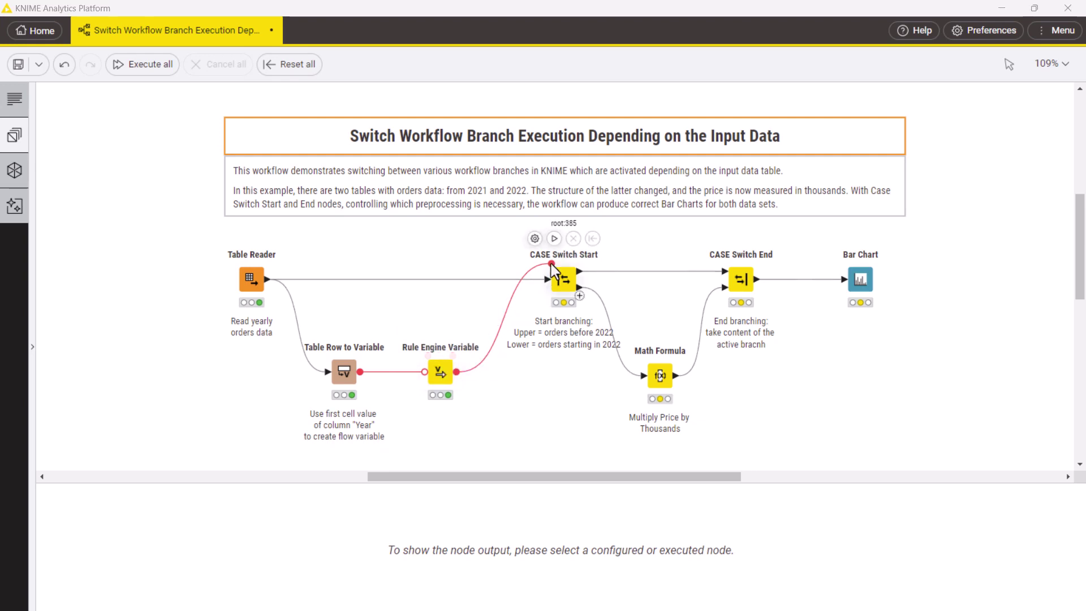
{"action": "left_click", "coordinate": [534, 239]}
{"action": "left_click", "coordinate": [588, 294]}
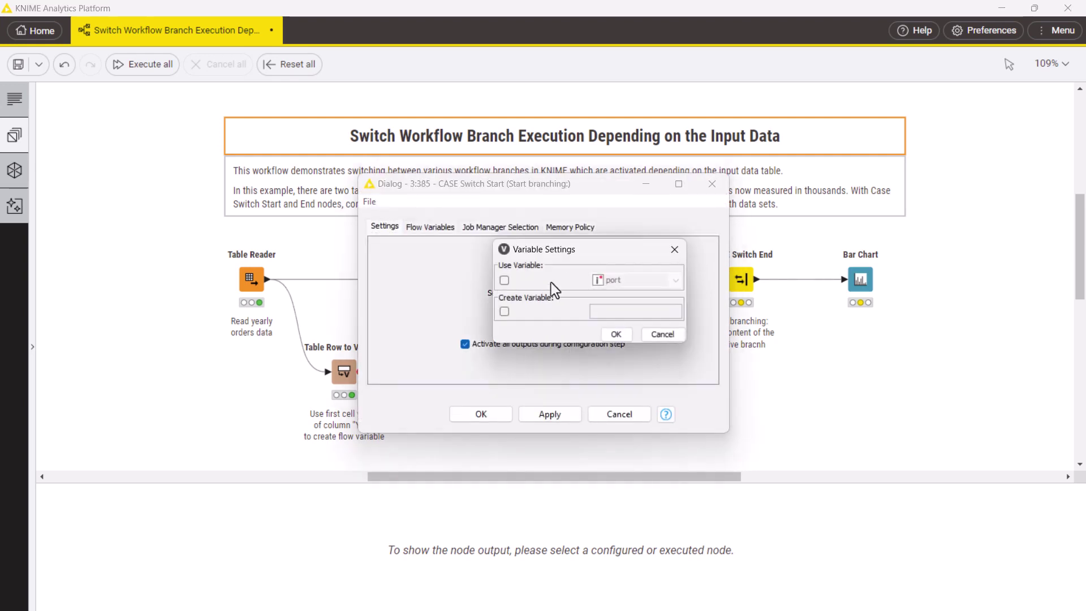
{"action": "left_click", "coordinate": [504, 280]}
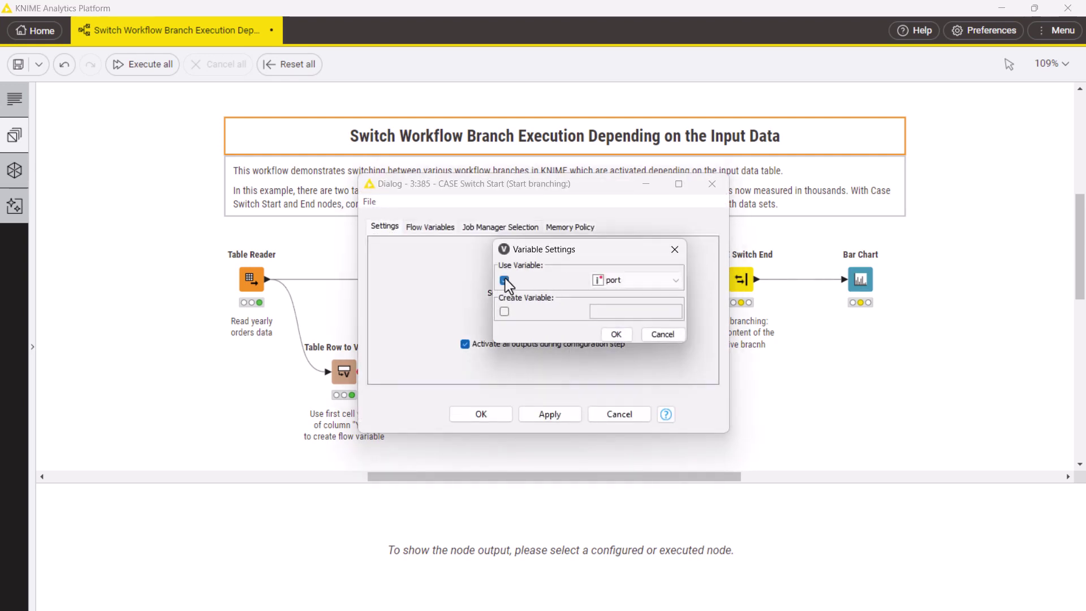
{"action": "left_click", "coordinate": [609, 334]}
{"action": "left_click", "coordinate": [504, 410]}
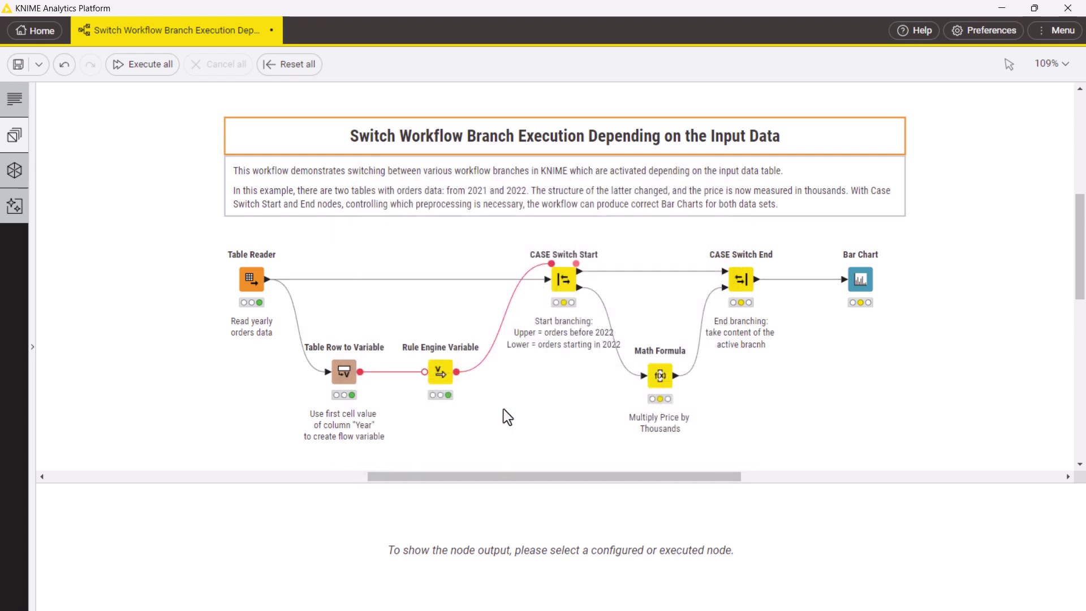
- Execute CASE Switch Start and check its flow variables show port 0 for Year 2021
{"action": "mouse_move", "coordinate": [557, 277]}
{"action": "left_click", "coordinate": [554, 239]}
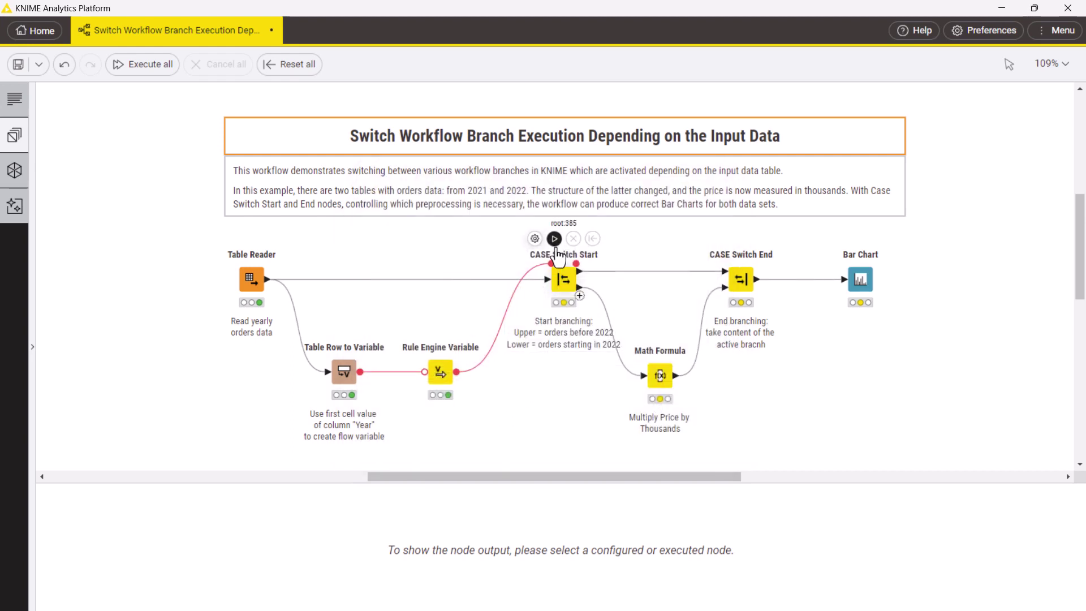
{"action": "left_click", "coordinate": [552, 285]}
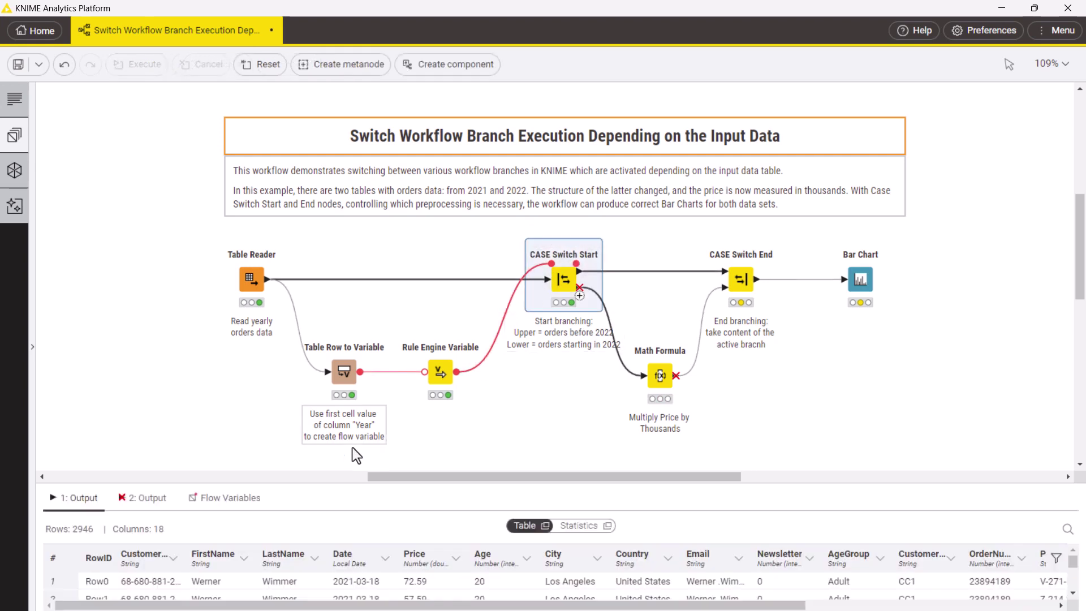
{"action": "left_click", "coordinate": [239, 500]}
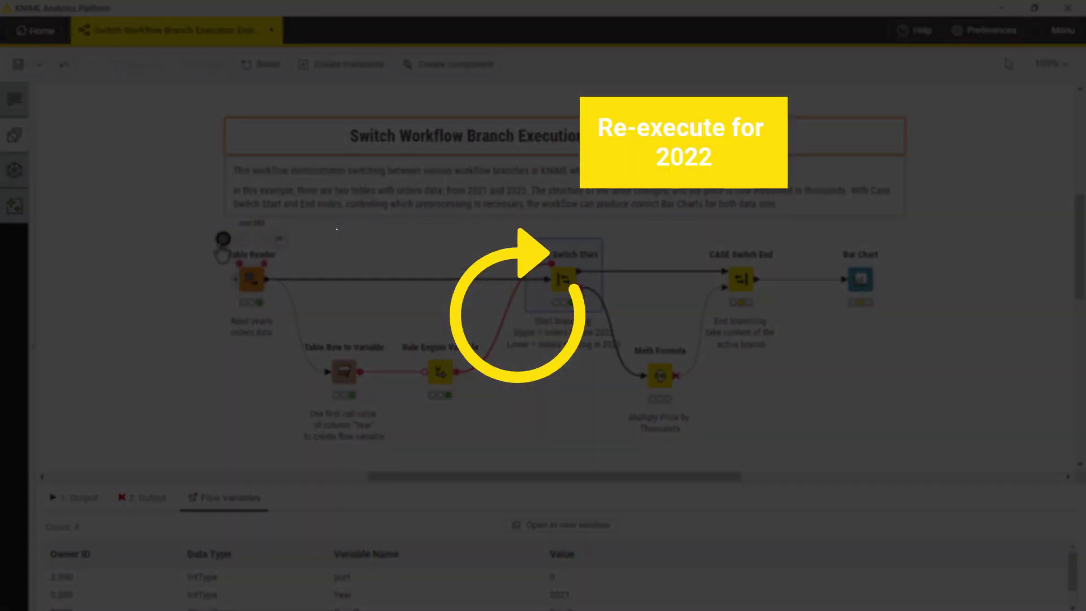
- Point Table Reader at the 2022 orders file and confirm resetting downstream nodes
{"action": "double_click", "coordinate": [251, 279]}
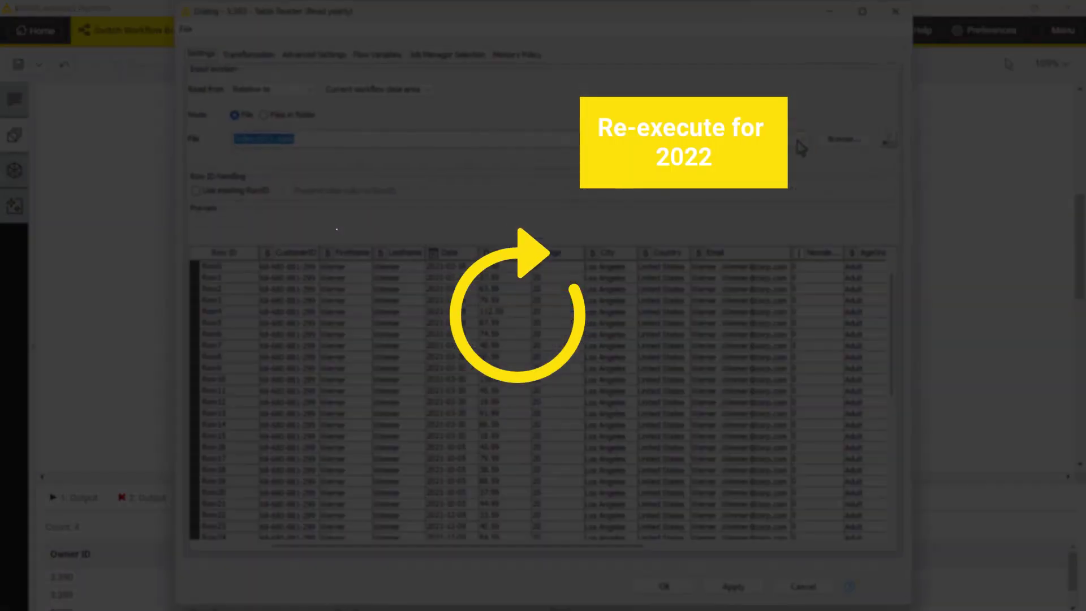
{"action": "left_click", "coordinate": [801, 146]}
{"action": "left_click", "coordinate": [396, 164]}
{"action": "left_click", "coordinate": [664, 586]}
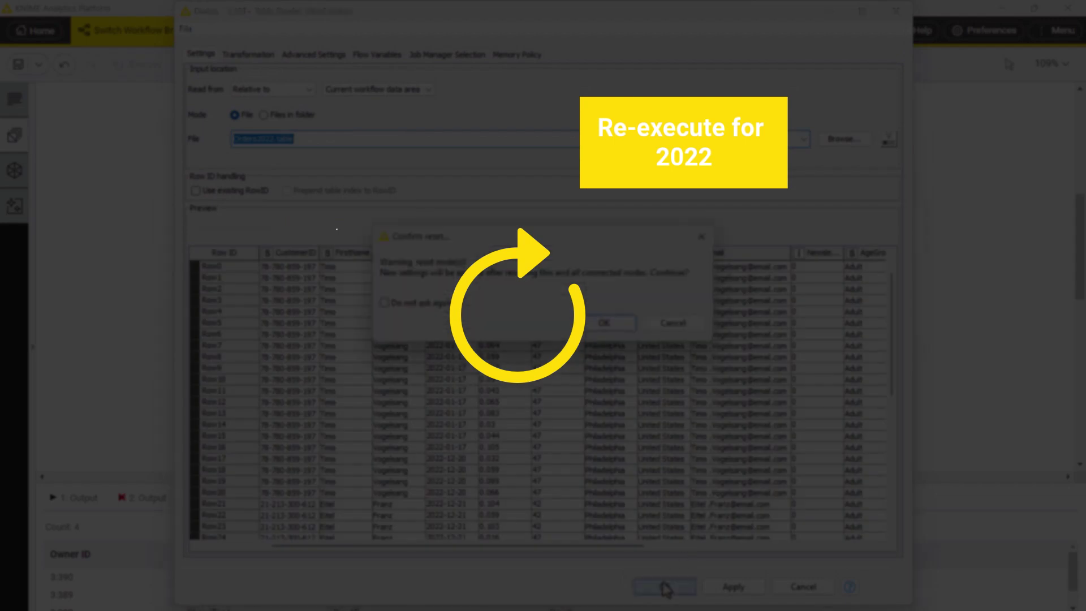
{"action": "left_click", "coordinate": [603, 327]}
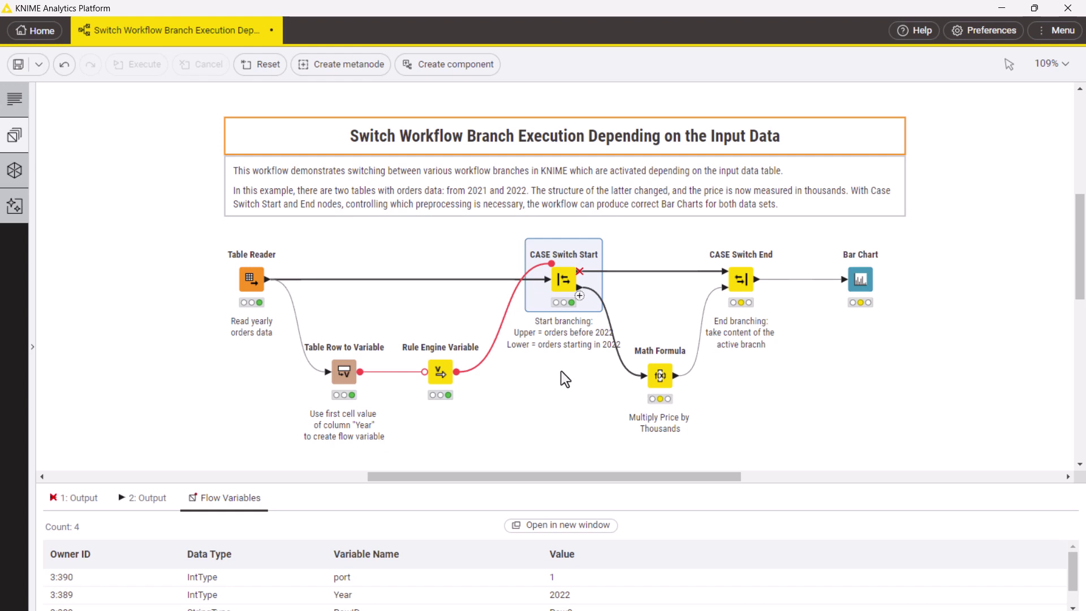
- Execute CASE Switch End, check its Merge tables setting, and open the resulting 2022 Bar Chart
{"action": "left_click", "coordinate": [734, 261]}
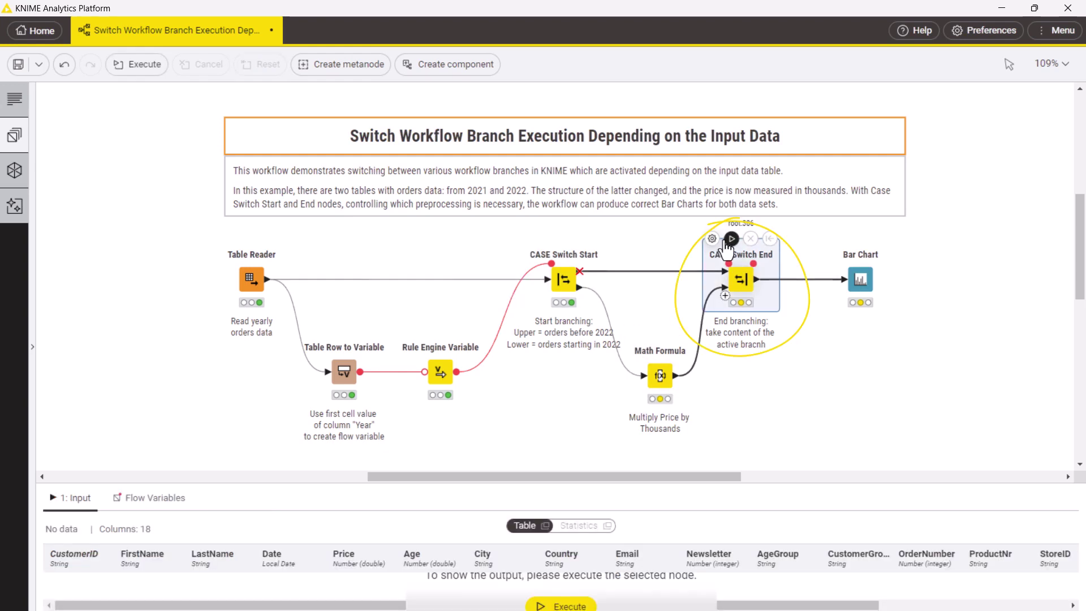
{"action": "left_click", "coordinate": [728, 239]}
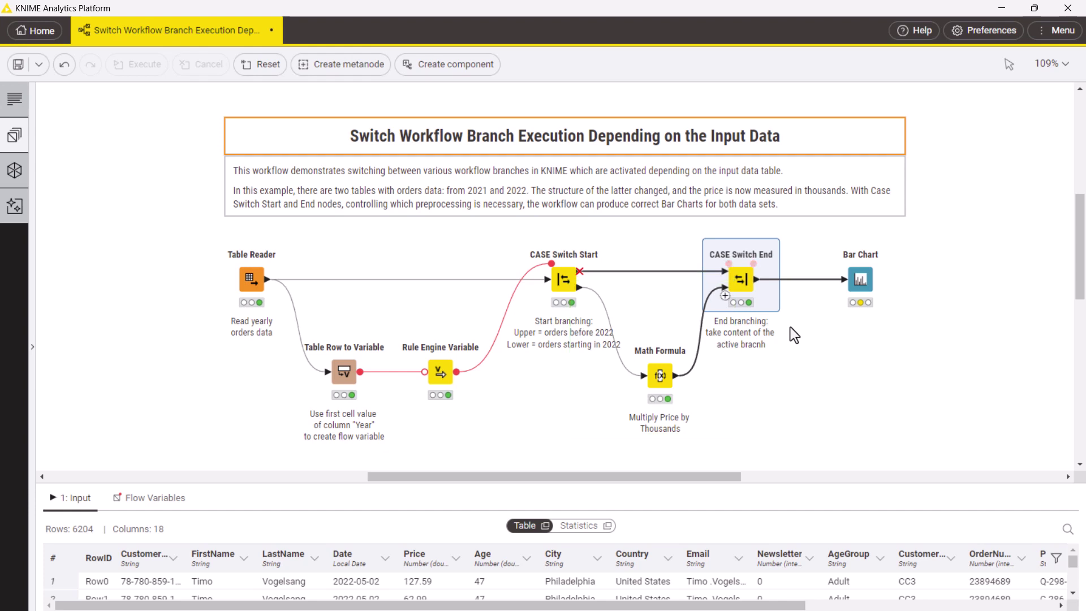
{"action": "left_click", "coordinate": [714, 241]}
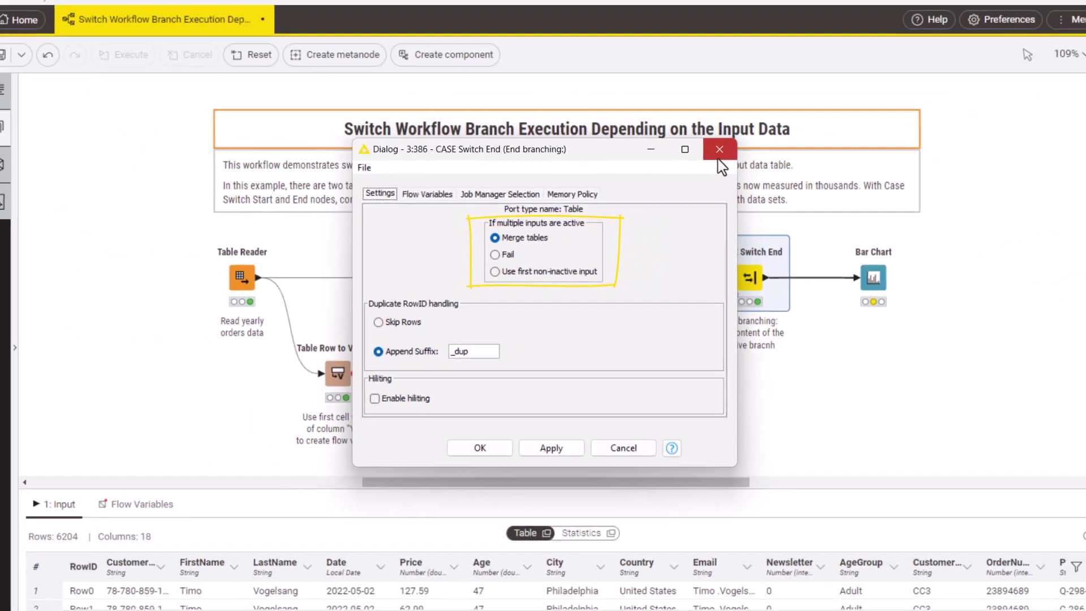
{"action": "left_click", "coordinate": [718, 157]}
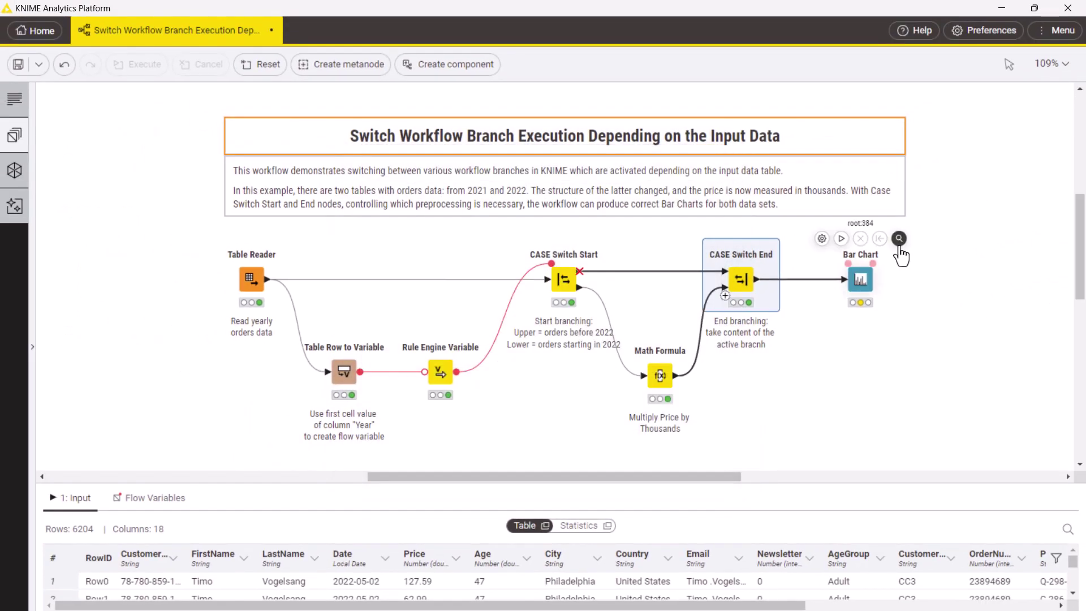
{"action": "left_click", "coordinate": [899, 241]}
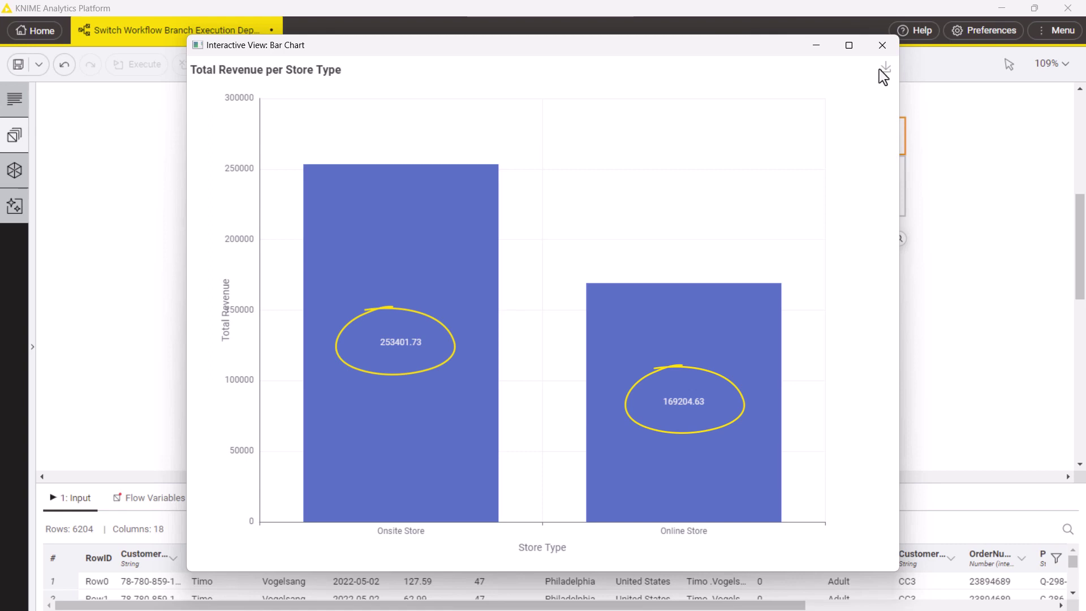
- Point Table Reader at Orders2021.table and view the 2021 Bar Chart (Onsite 120287.18, Online 78405.76)
{"action": "left_click", "coordinate": [881, 45]}
{"action": "double_click", "coordinate": [251, 279]}
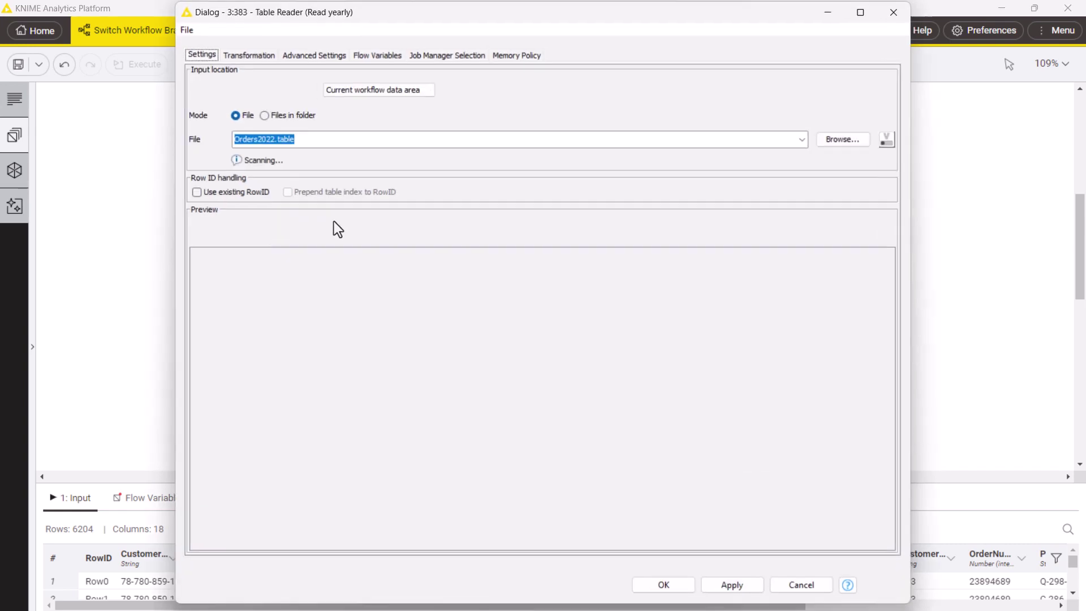
{"action": "left_click", "coordinate": [803, 139]}
{"action": "left_click", "coordinate": [735, 169]}
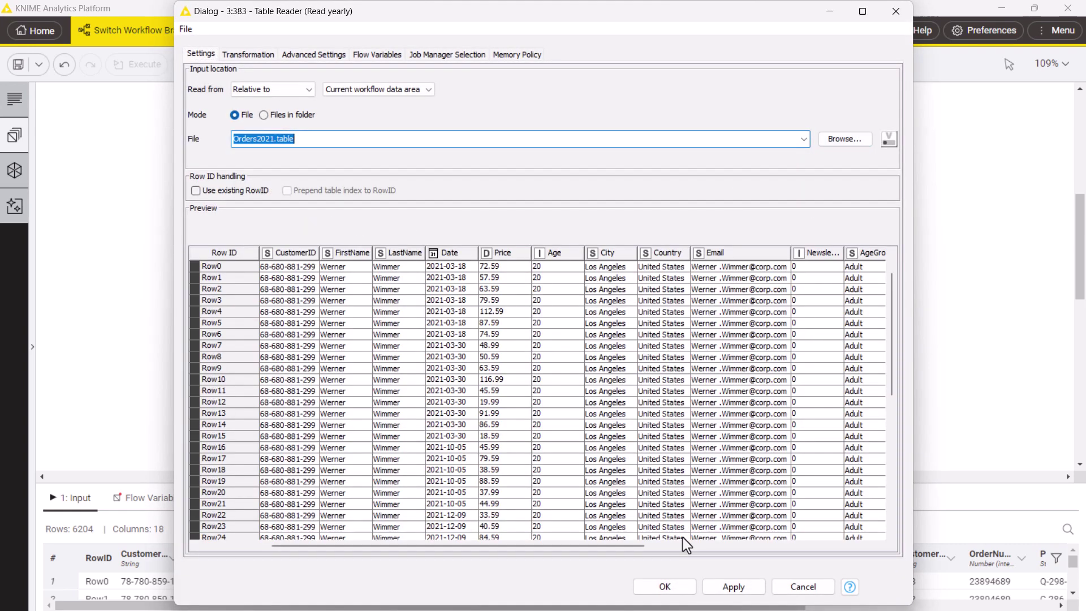
{"action": "left_click", "coordinate": [666, 587]}
{"action": "left_click", "coordinate": [897, 239]}
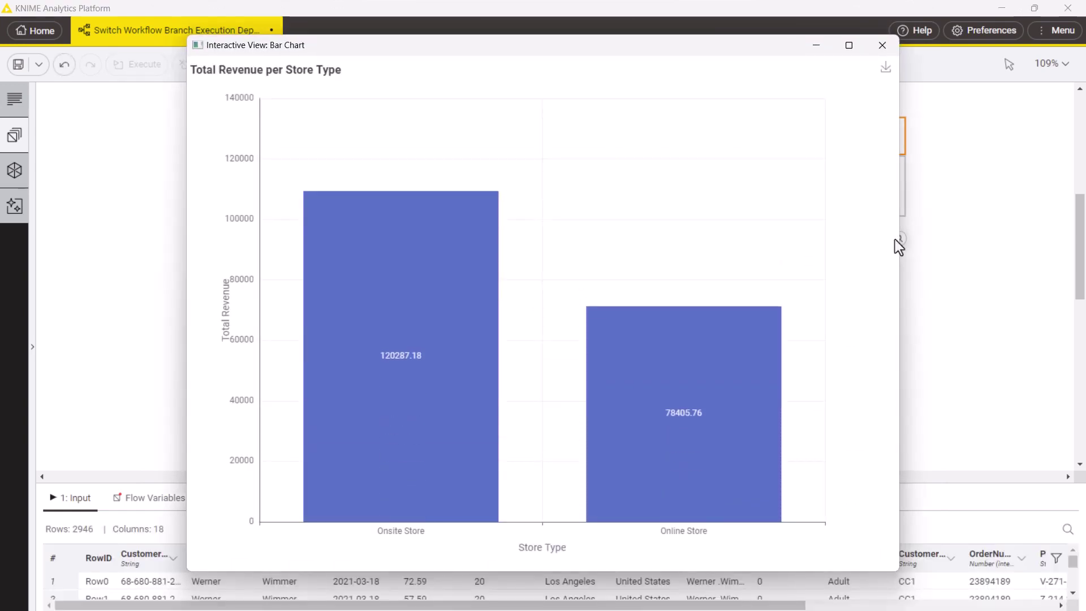